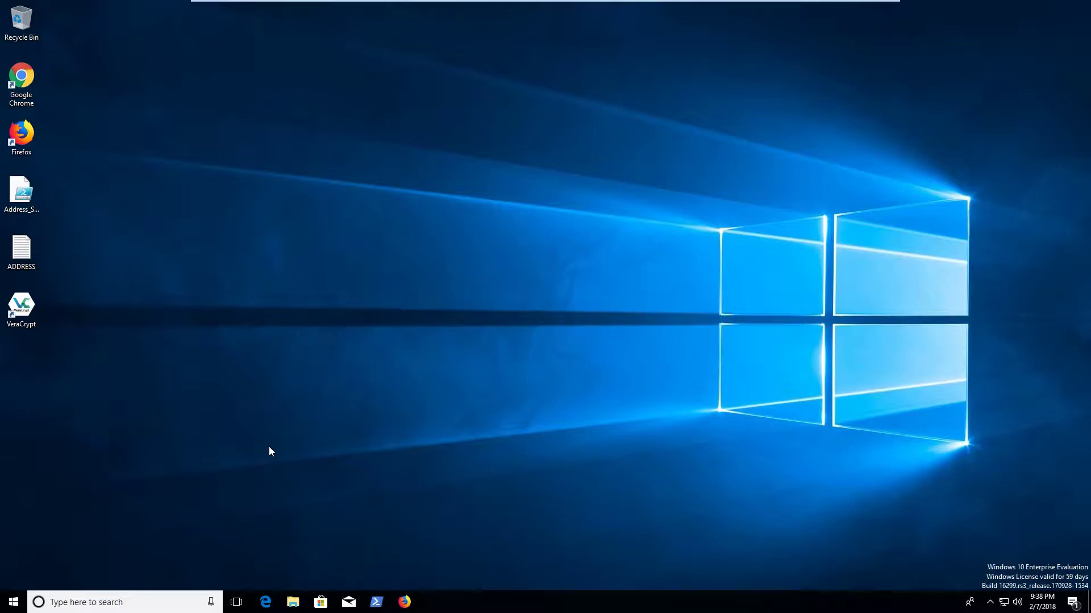
key("super+r")
type("fir")
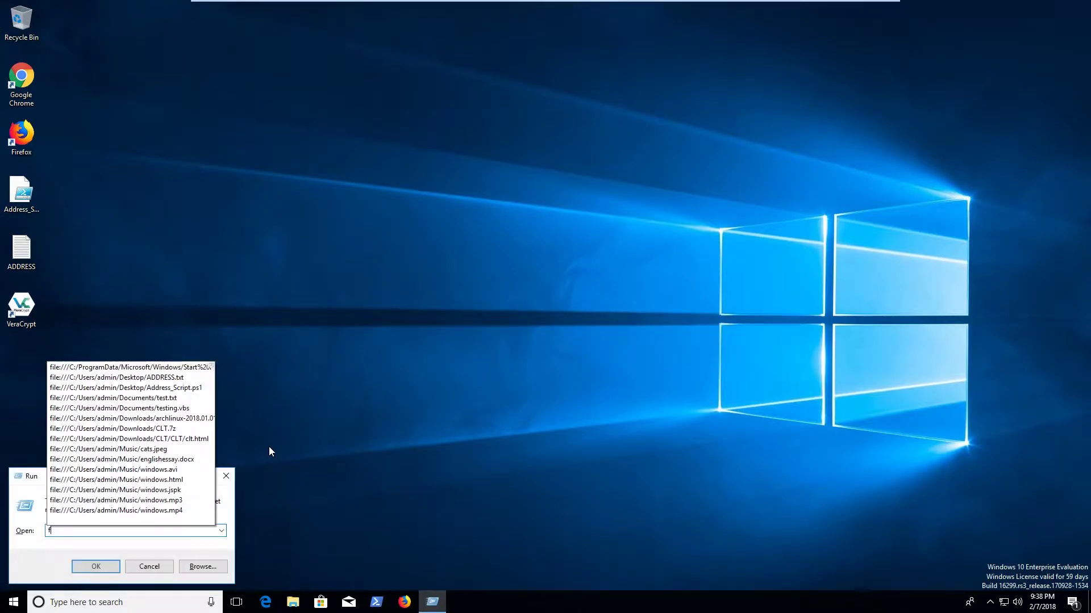
key("BackSpace")
key("BackSpace")
key("BackSpace")
key("Escape")
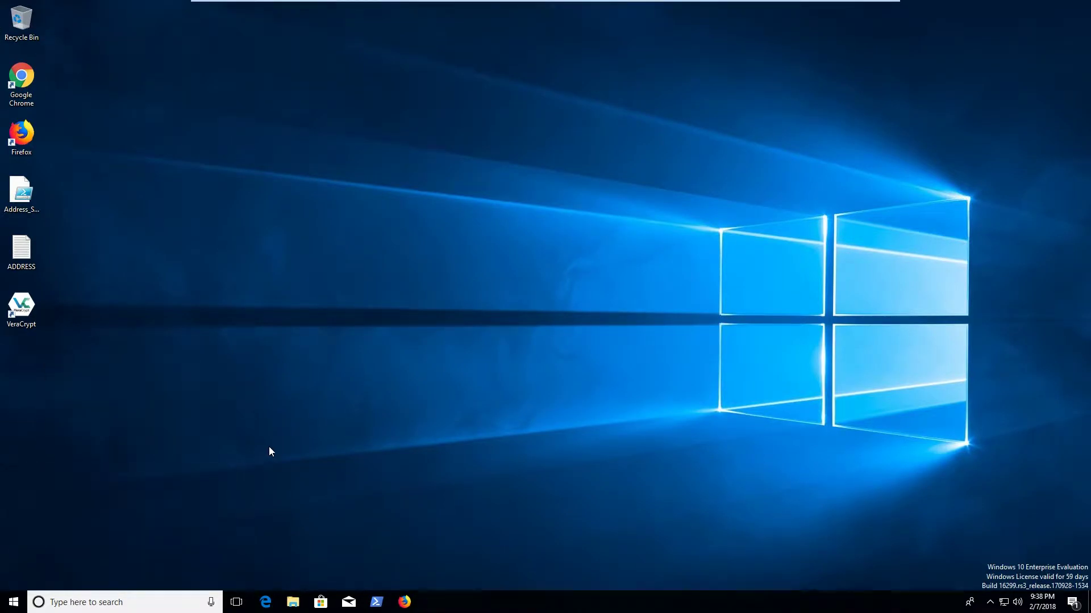
- Open Windows Defender Firewall and review its on/off settings for private and public networks
key("super")
type("firew")
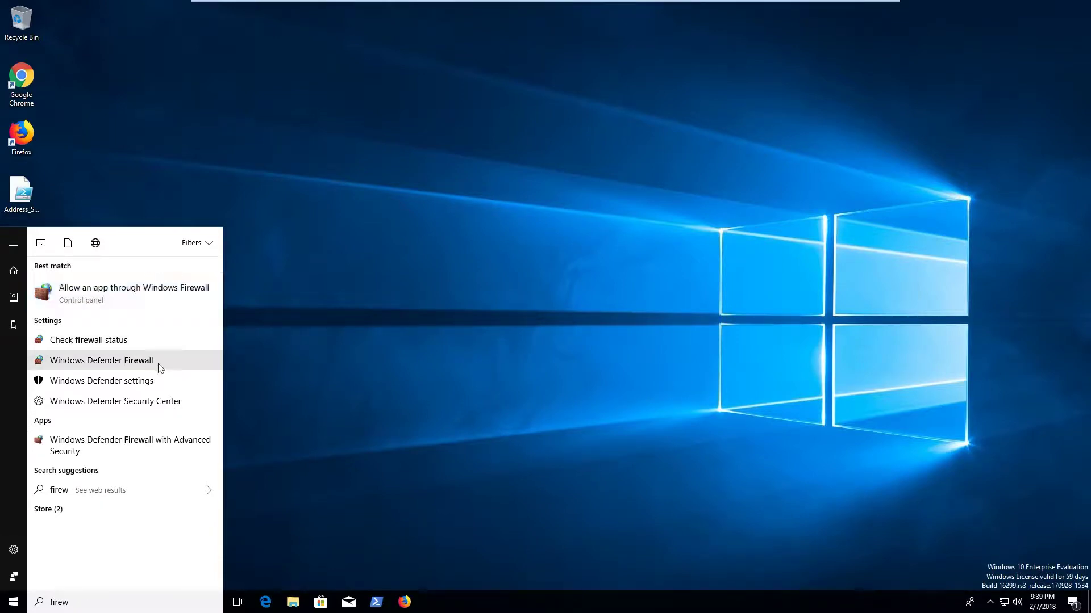
left_click(148, 365)
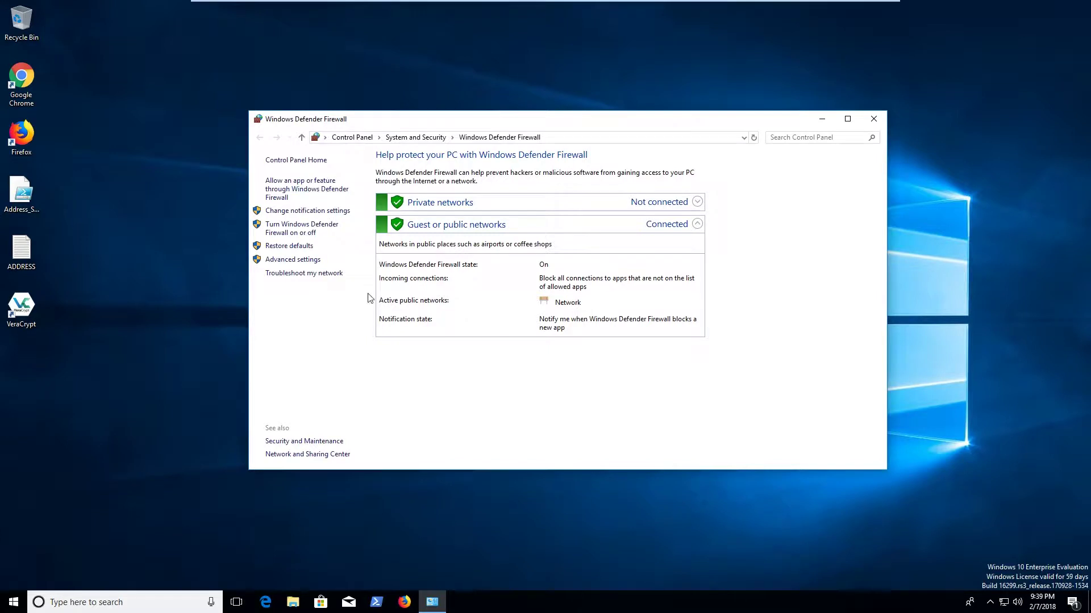
left_click(290, 230)
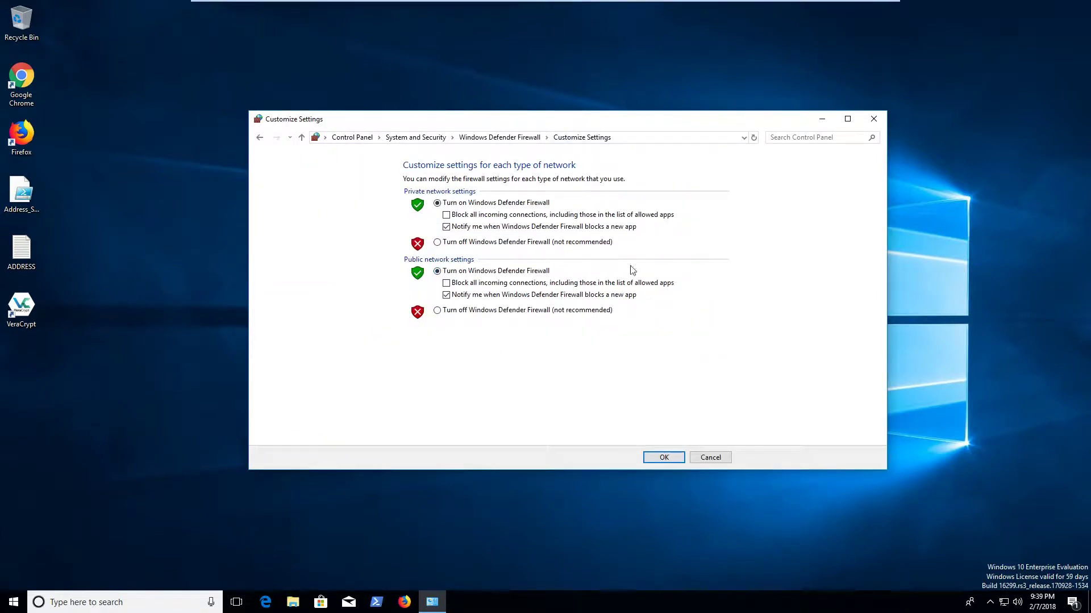
left_click(260, 138)
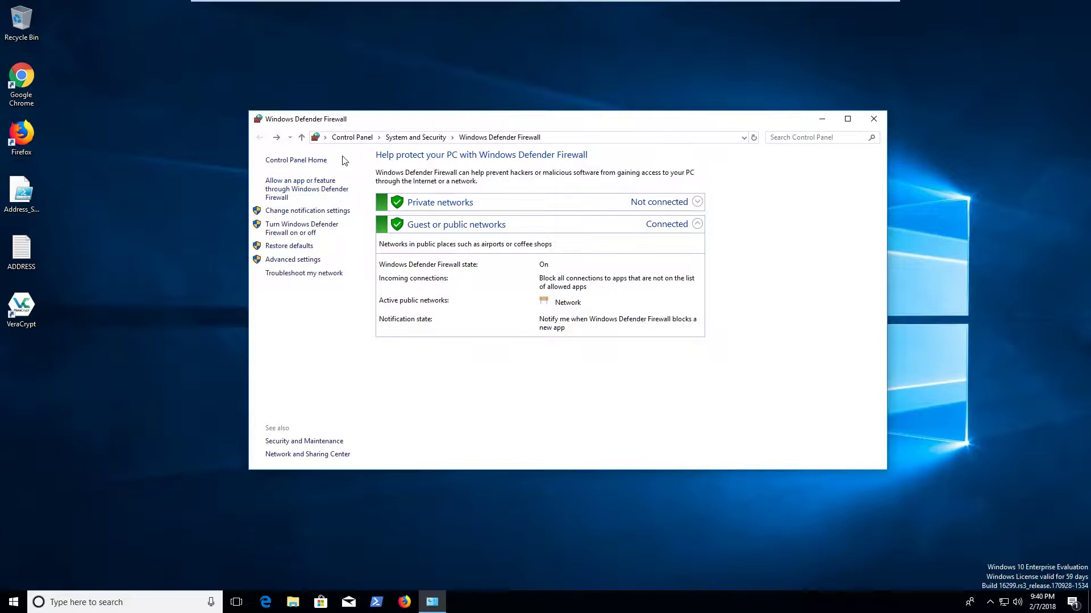
- Open the firewall's advanced settings in a maximized window and view the inbound and outbound rule lists
left_click(311, 260)
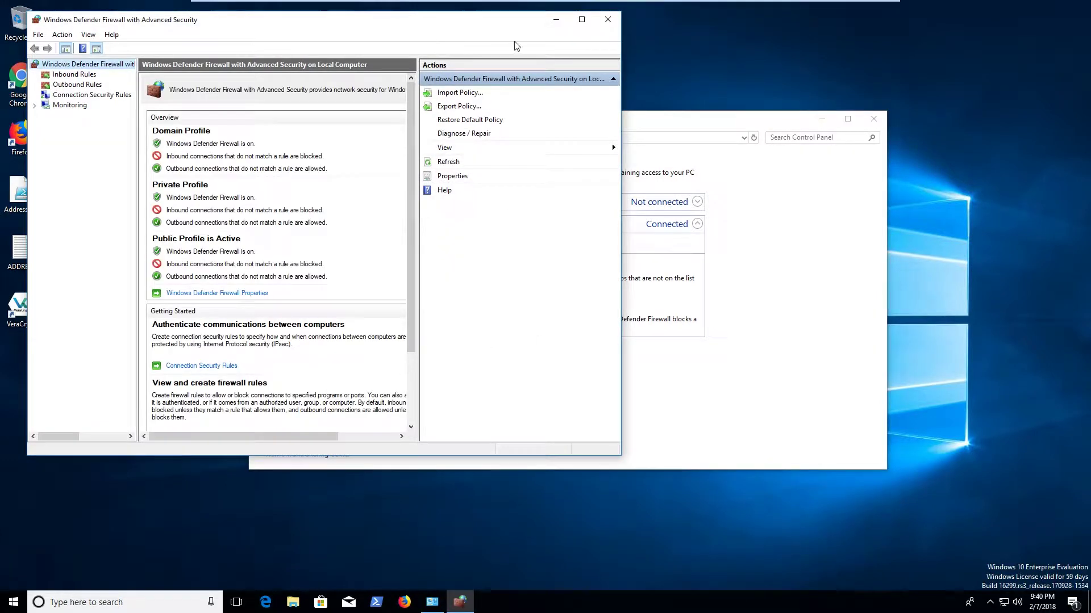
left_click(582, 19)
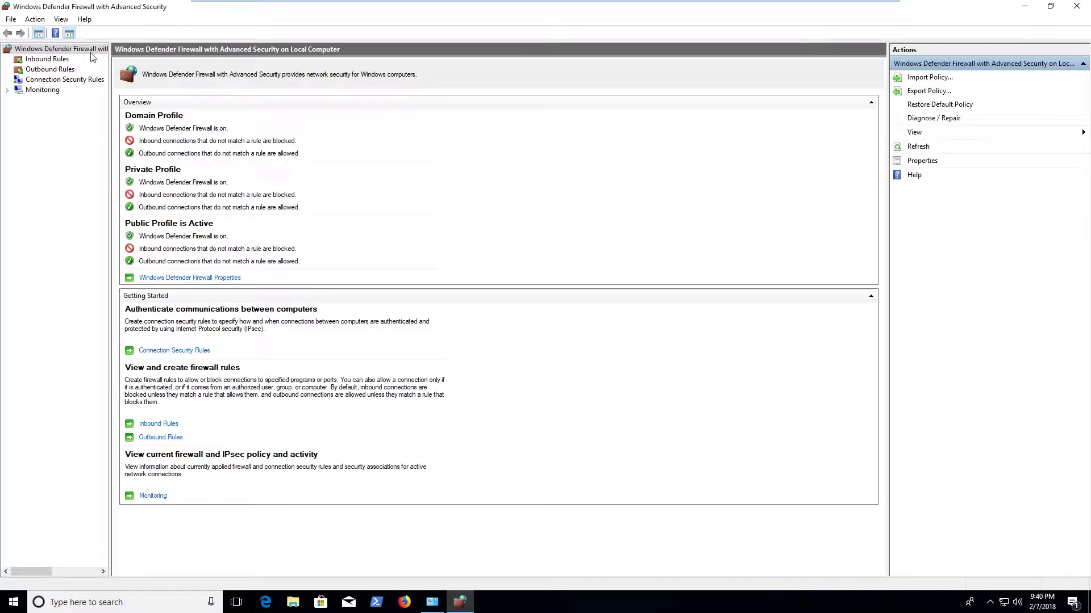
left_click(47, 59)
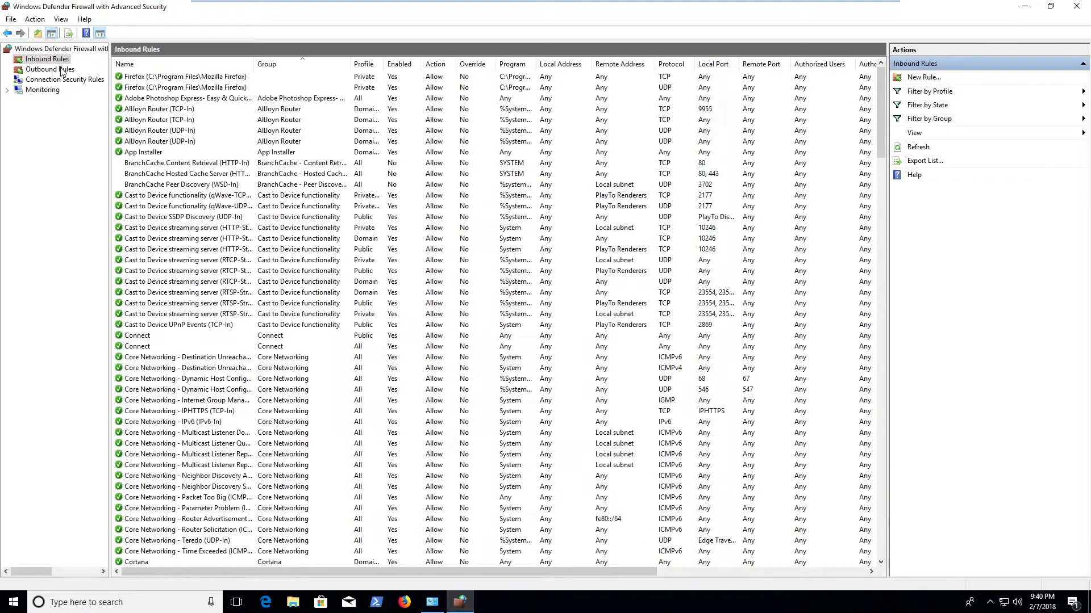
left_click(61, 70)
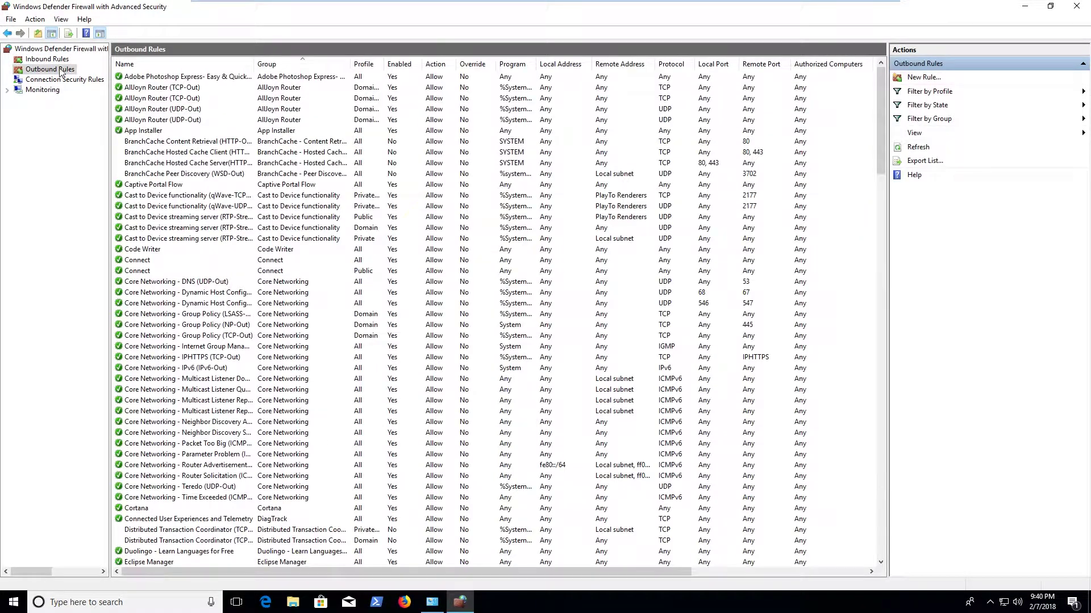
- Examine the inbound rule groups near the end of the list, from Windows Management Instrumentation to Windows Remote Management
left_click(57, 60)
left_click_drag(881, 136, 879, 546)
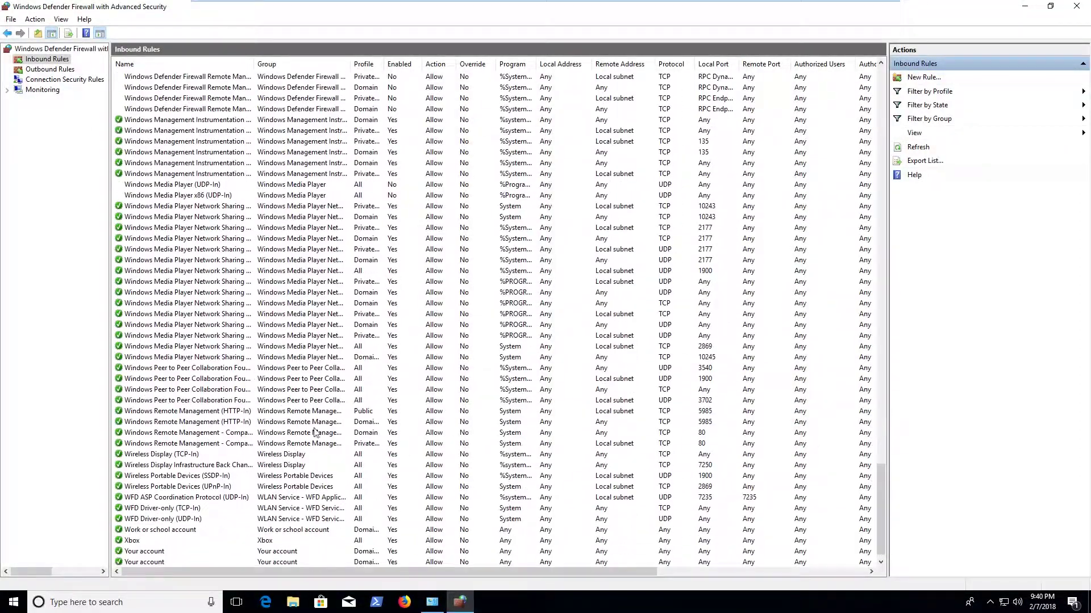
left_click(174, 108)
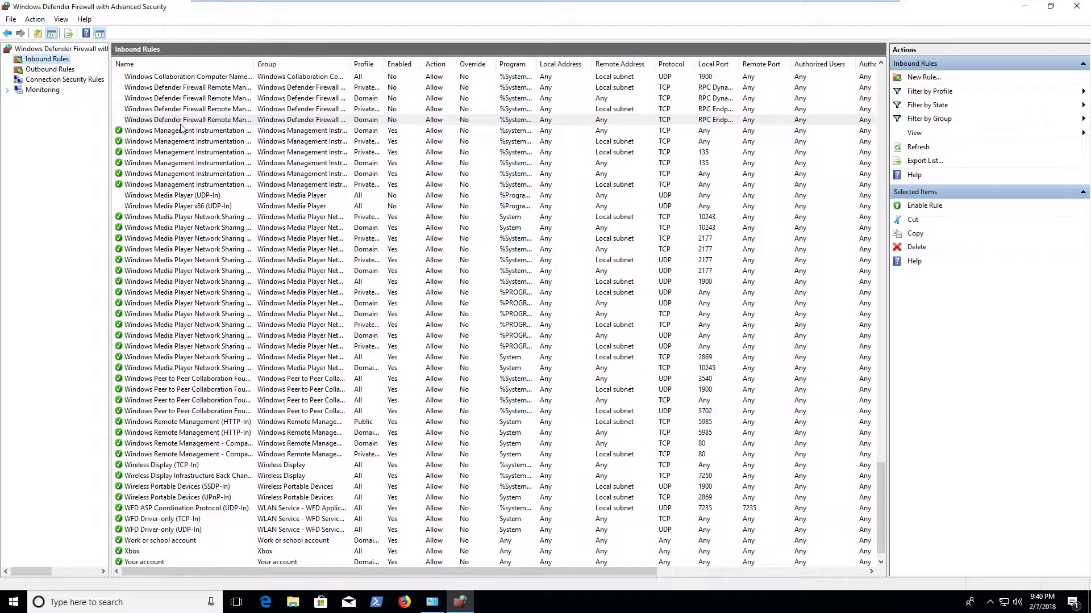
left_click(224, 130)
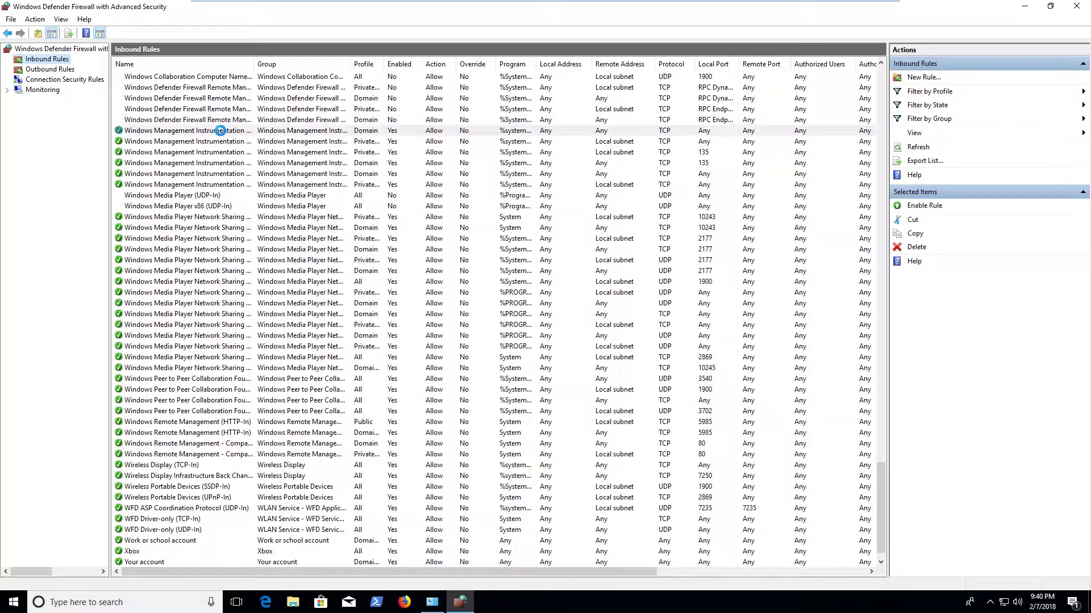
left_click(207, 189, "shift")
left_click(200, 217)
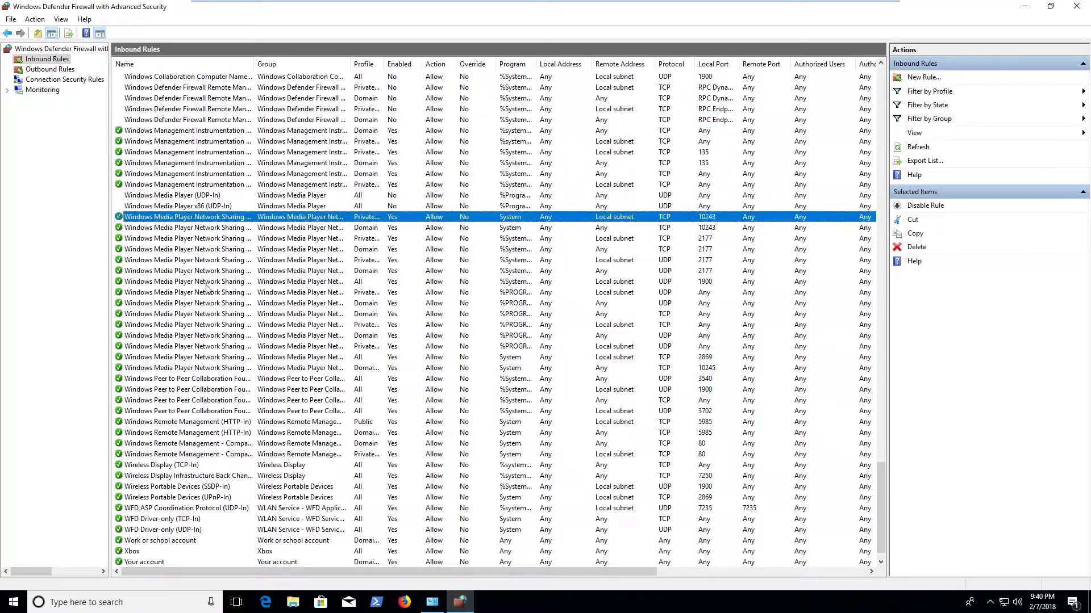
left_click(203, 379, "shift")
left_click(208, 369, "shift")
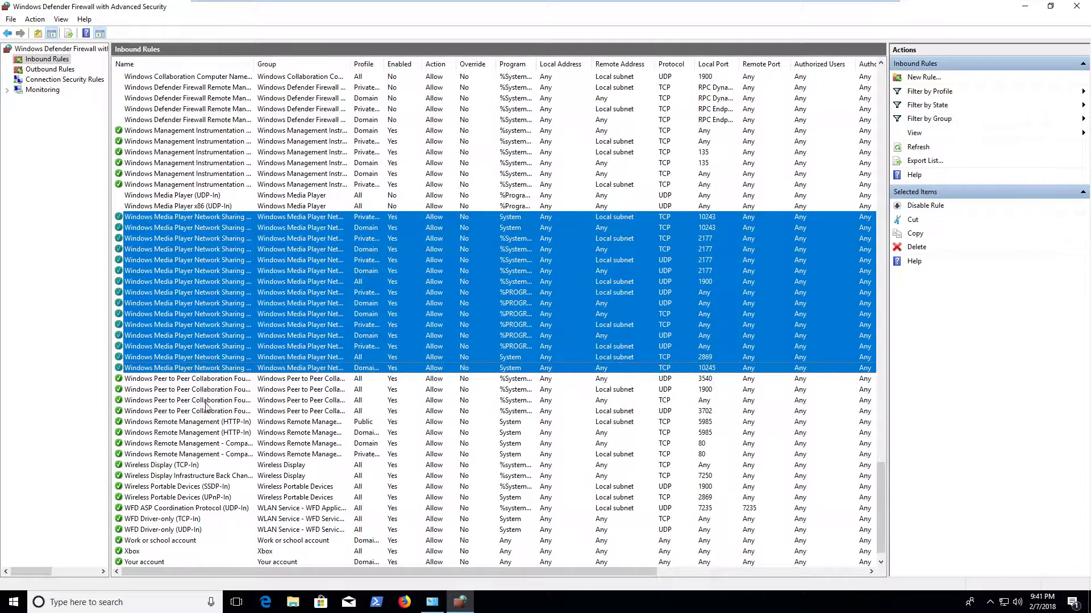
left_click(207, 379)
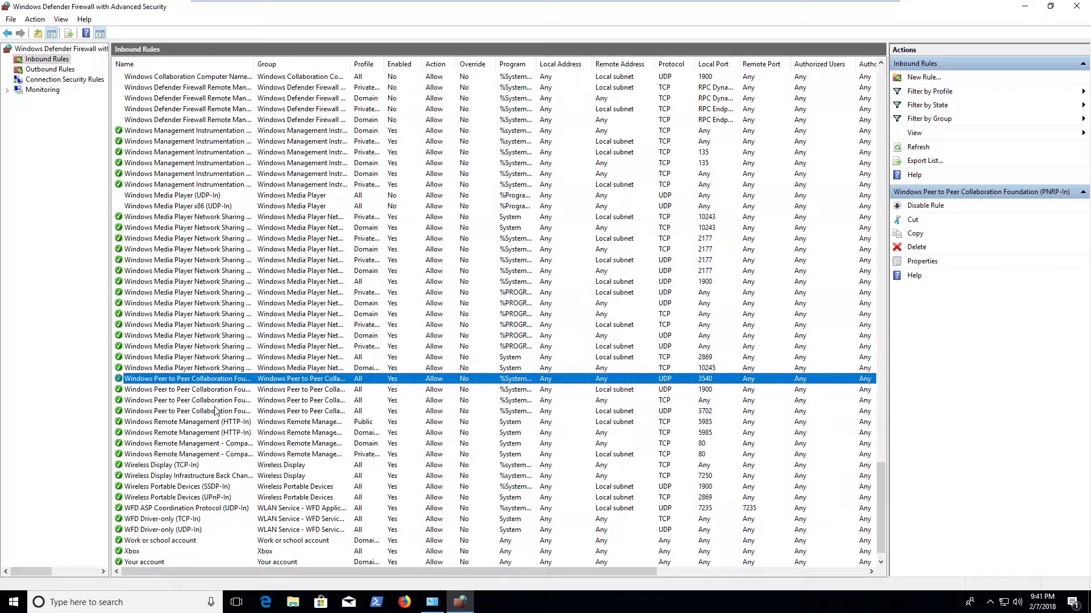
left_click(216, 410, "shift")
left_click(215, 423)
left_click(210, 454, "shift")
left_click(217, 410)
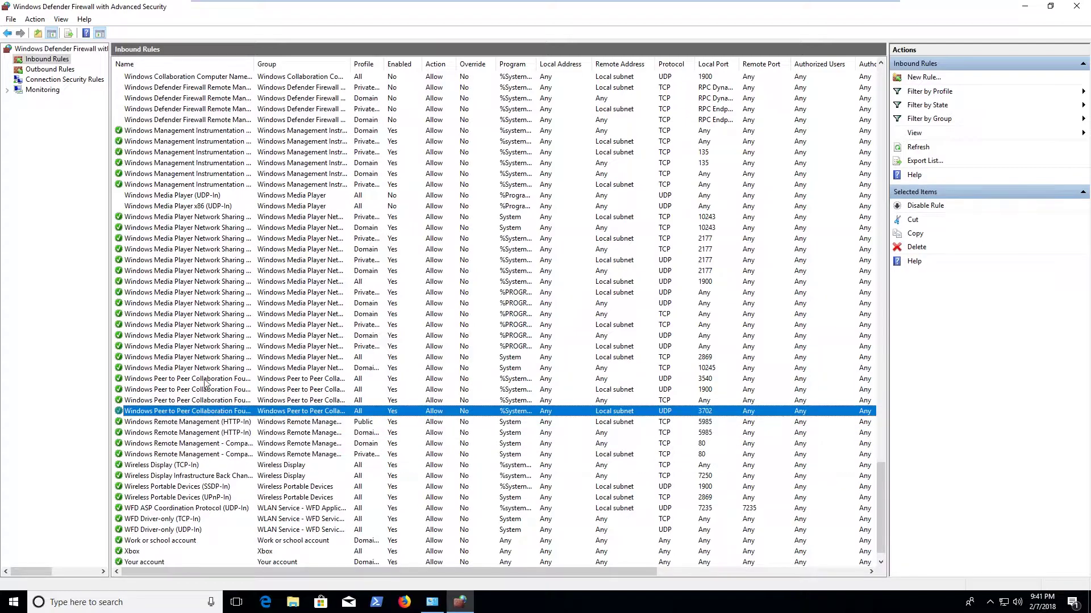
- Return to the first inbound rules and examine all their columns through to Application Package
scroll(340, 235, "up", 20)
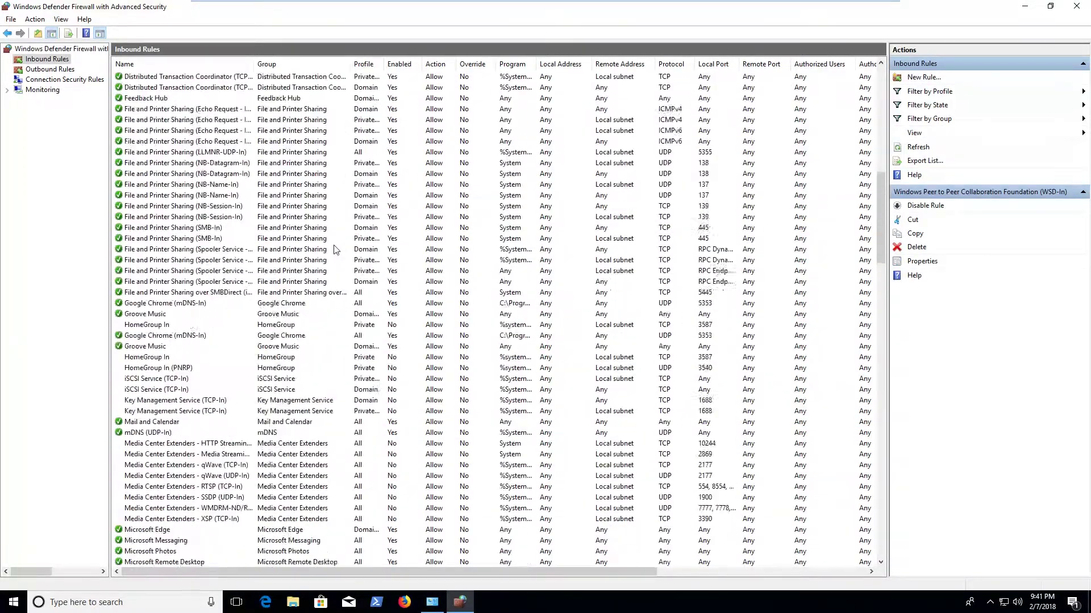
scroll(336, 249, "up", 4)
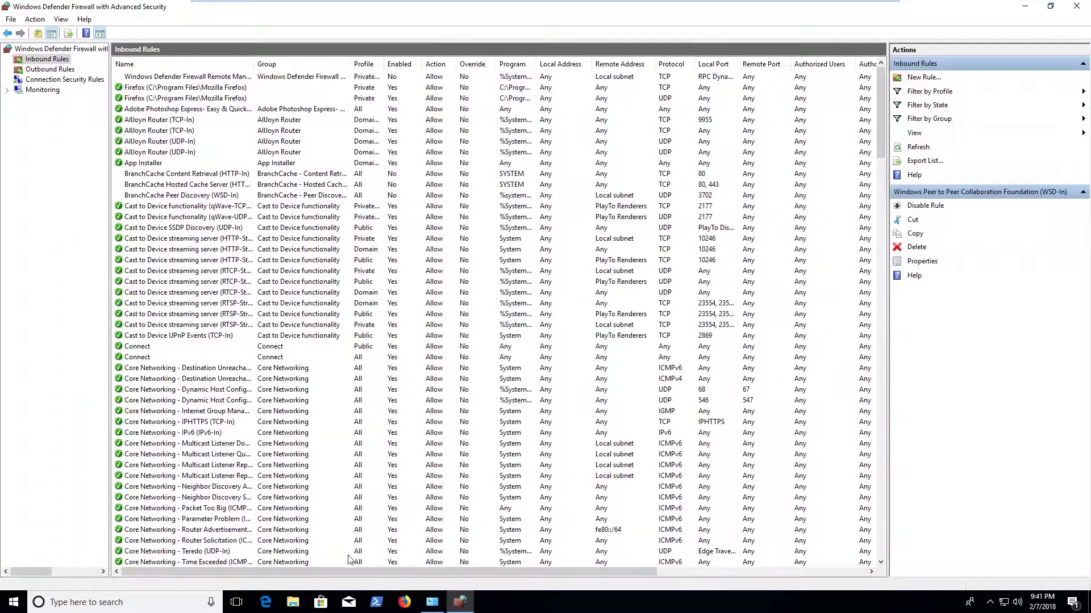
left_click_drag(328, 573, 221, 557)
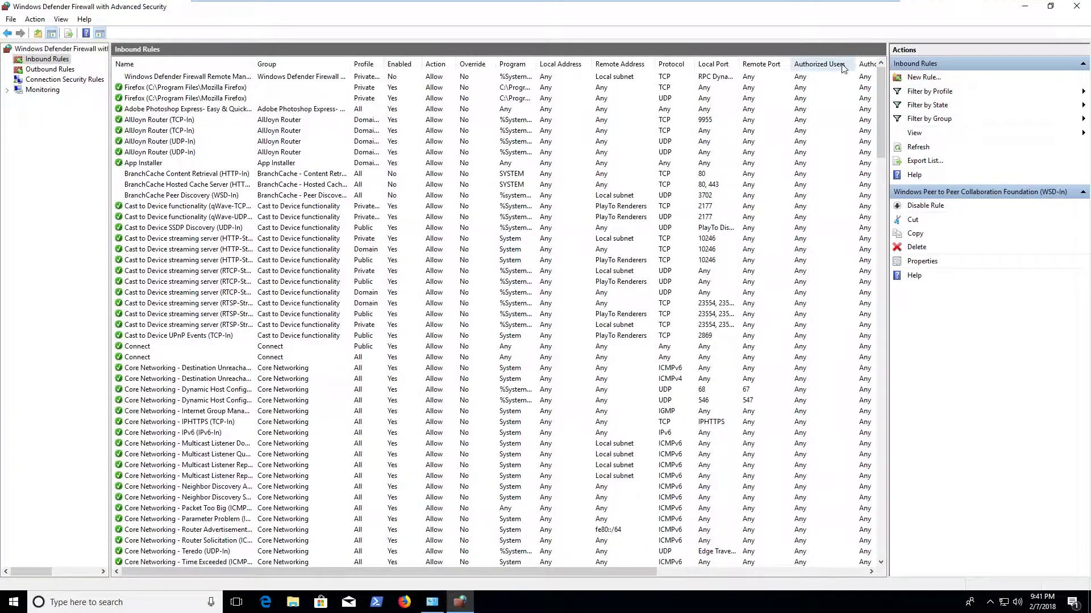
left_click_drag(270, 572, 535, 570)
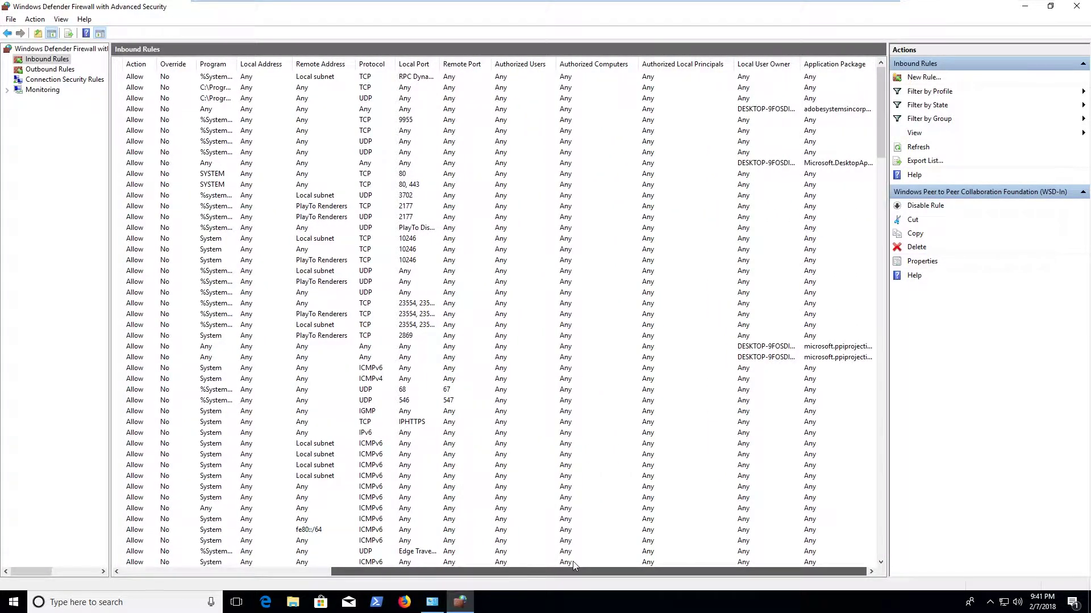
scroll(572, 561, "left", 10)
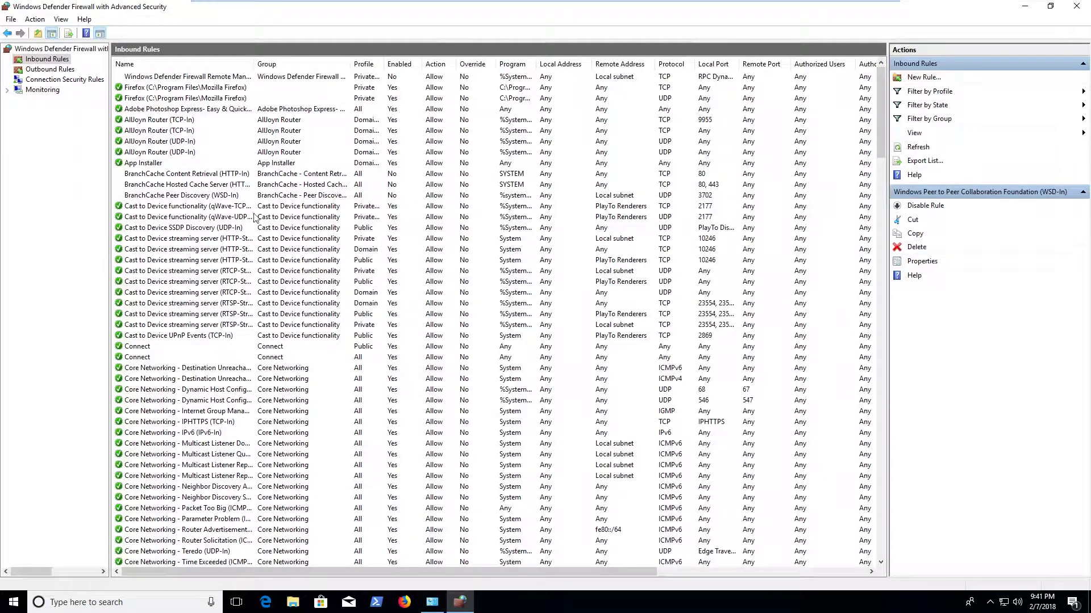
- Look through the inbound rules list down to the Xbox rule and back up to the first entries
scroll(176, 186, "down", 20)
scroll(176, 186, "down", 20)
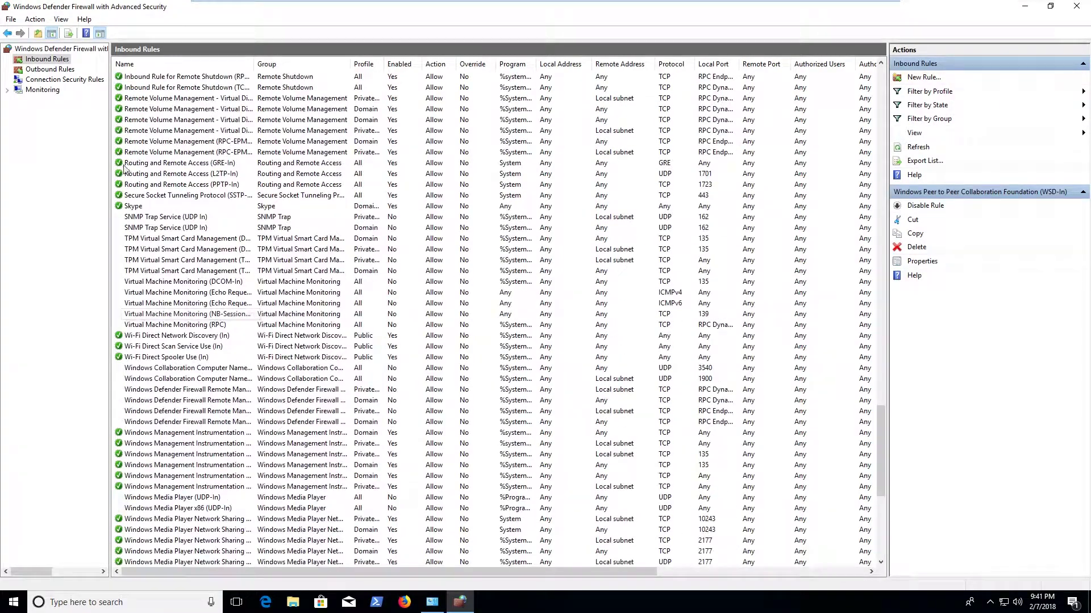
scroll(138, 283, "down", 10)
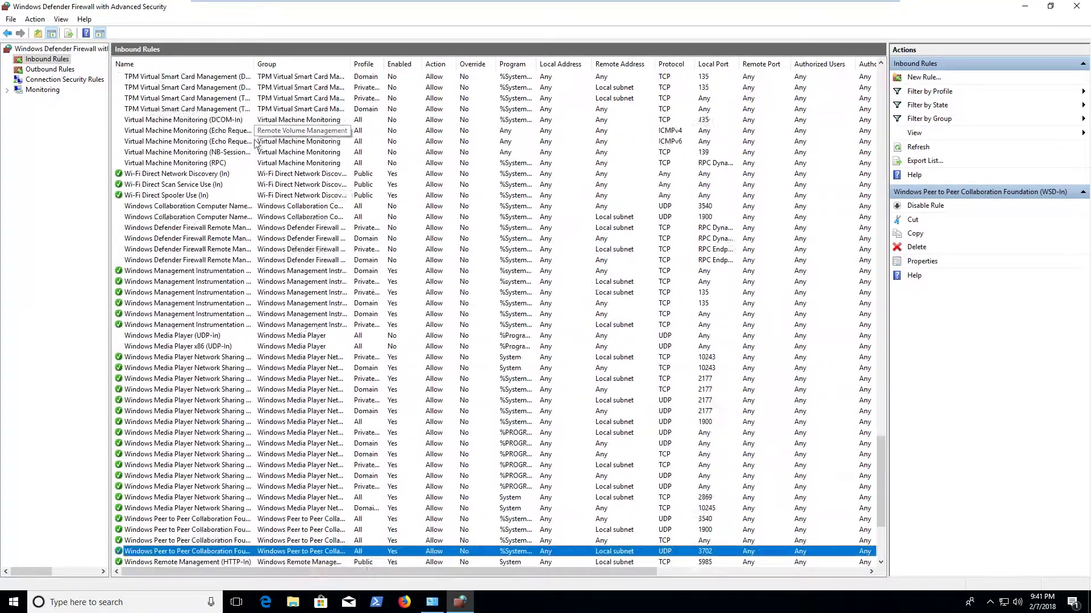
scroll(275, 305, "up", 11)
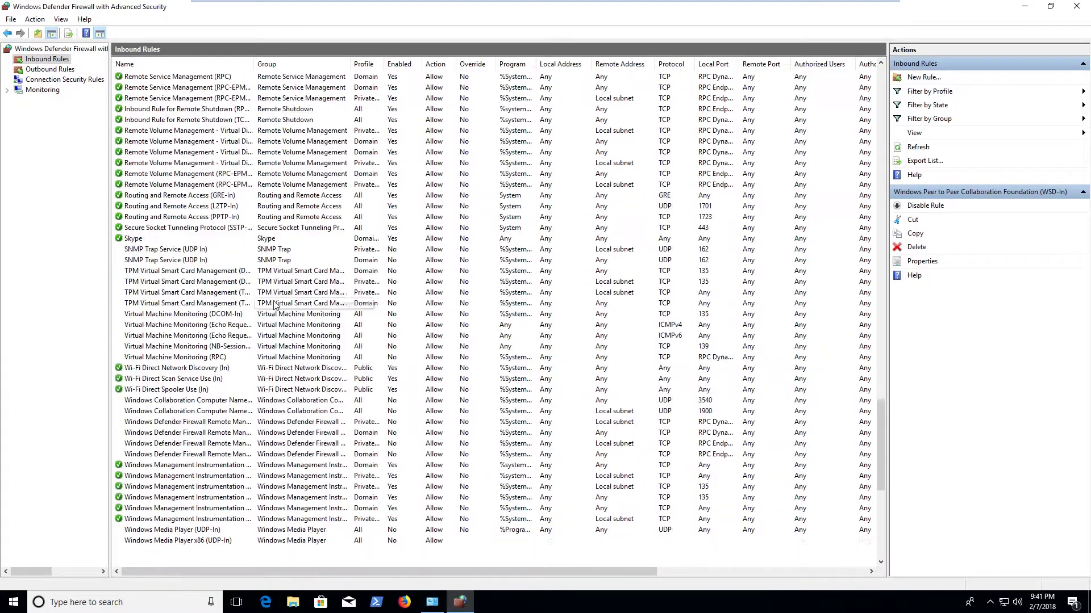
scroll(275, 305, "down", 12)
key("x")
scroll(249, 477, "up", 20)
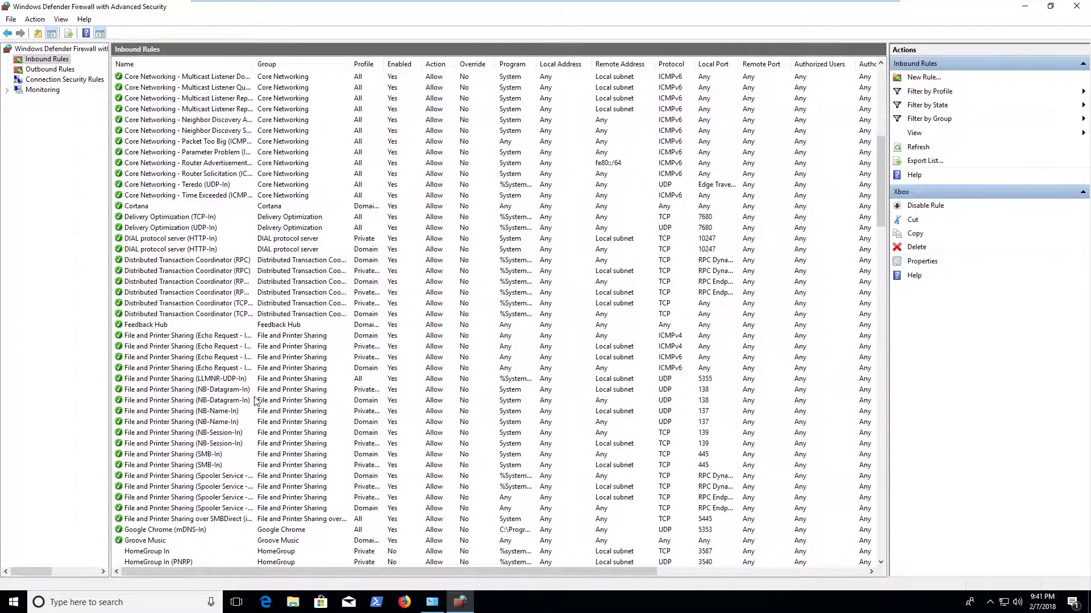
scroll(254, 400, "up", 11)
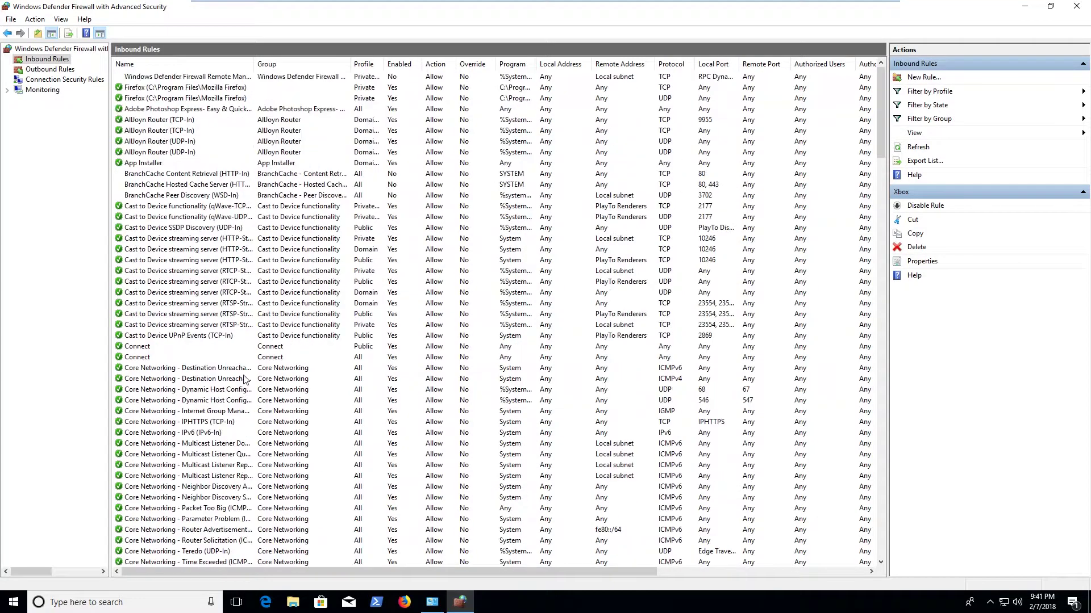
- Compare the two Firefox inbound rules, one for TCP and one for UDP
left_click(336, 152)
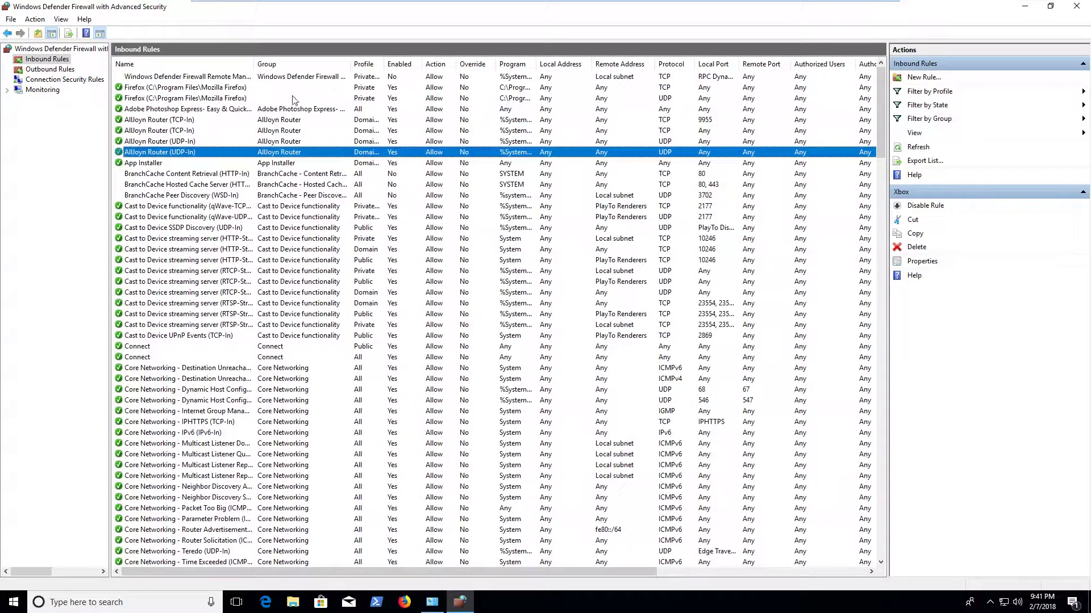
left_click(293, 89)
left_click(302, 99)
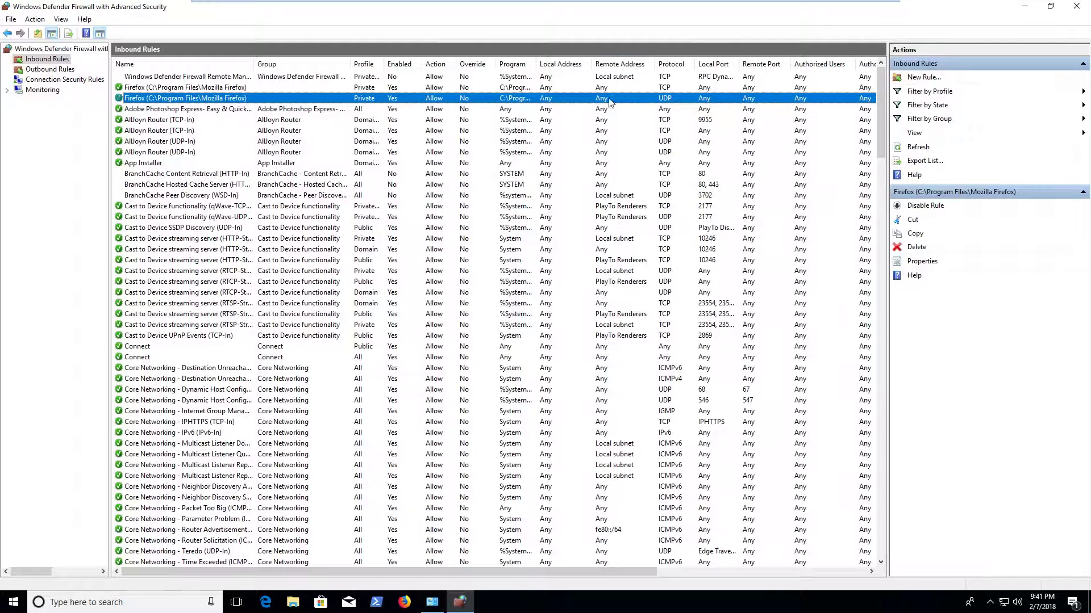
left_click(673, 89)
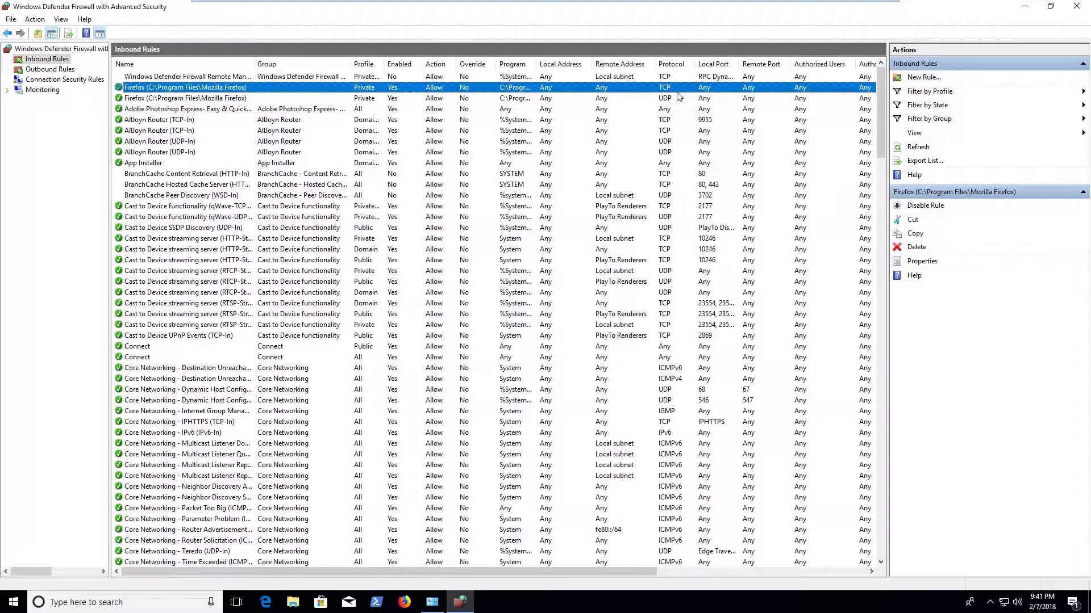
left_click(679, 97)
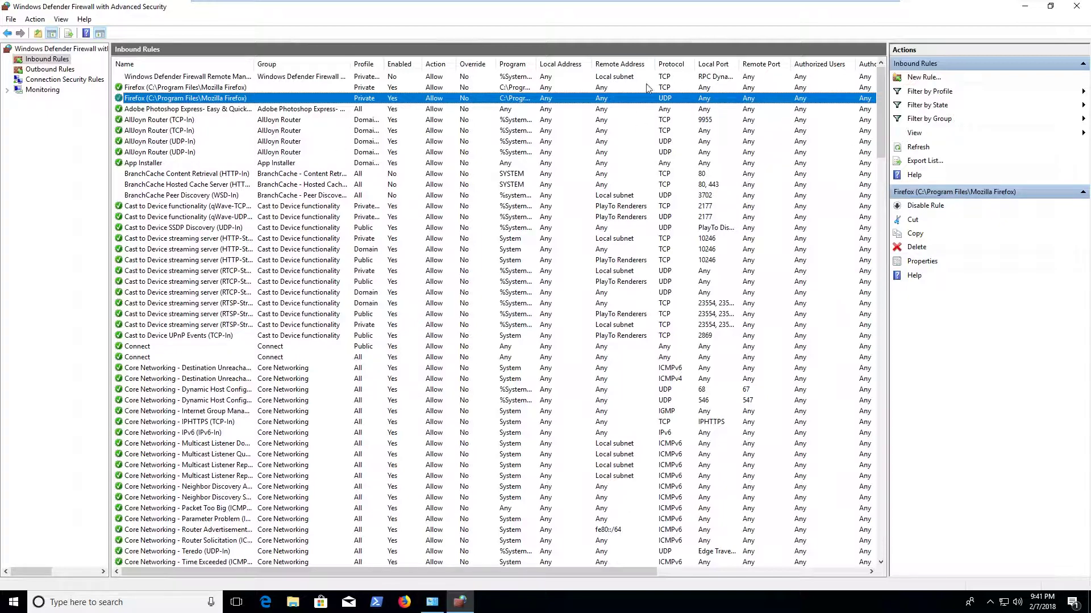
left_click(274, 88)
left_click(262, 98)
- Display the outbound rules and look through the list down to its last entries
left_click(49, 70)
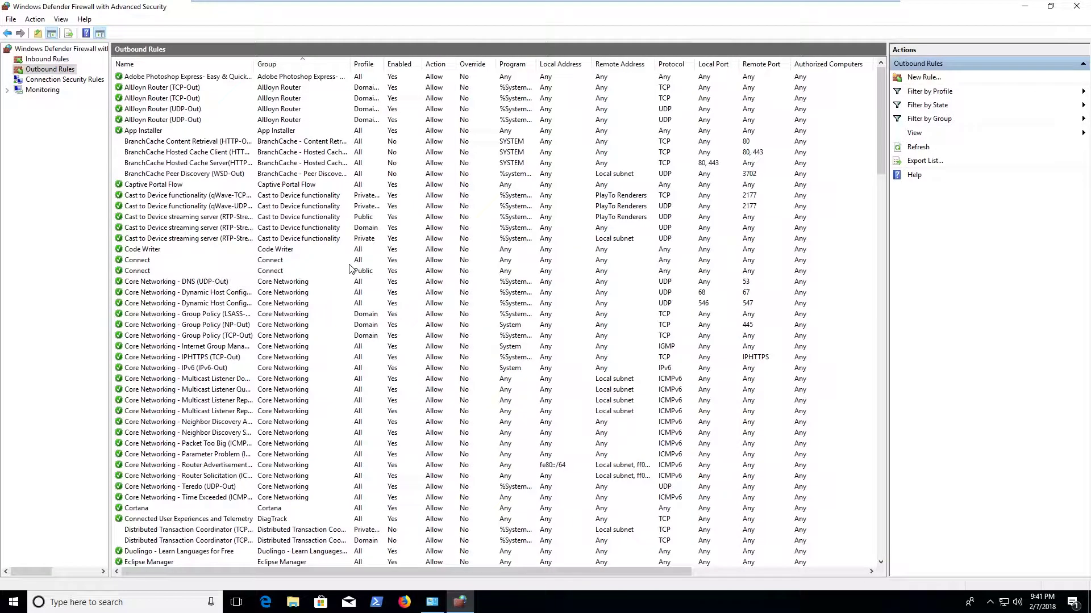
scroll(157, 209, "down", 20)
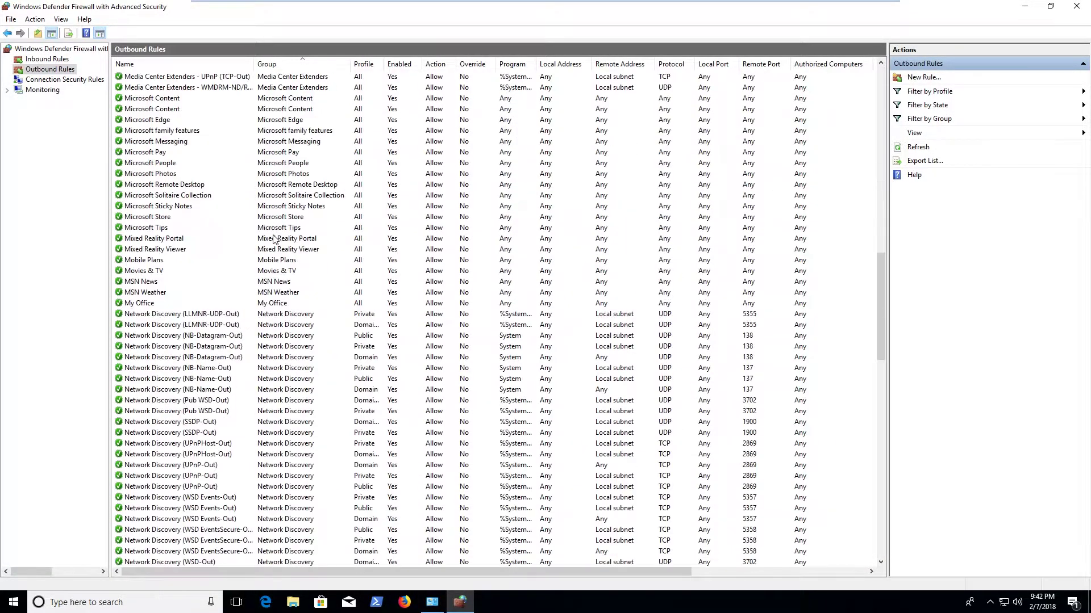
scroll(269, 236, "down", 20)
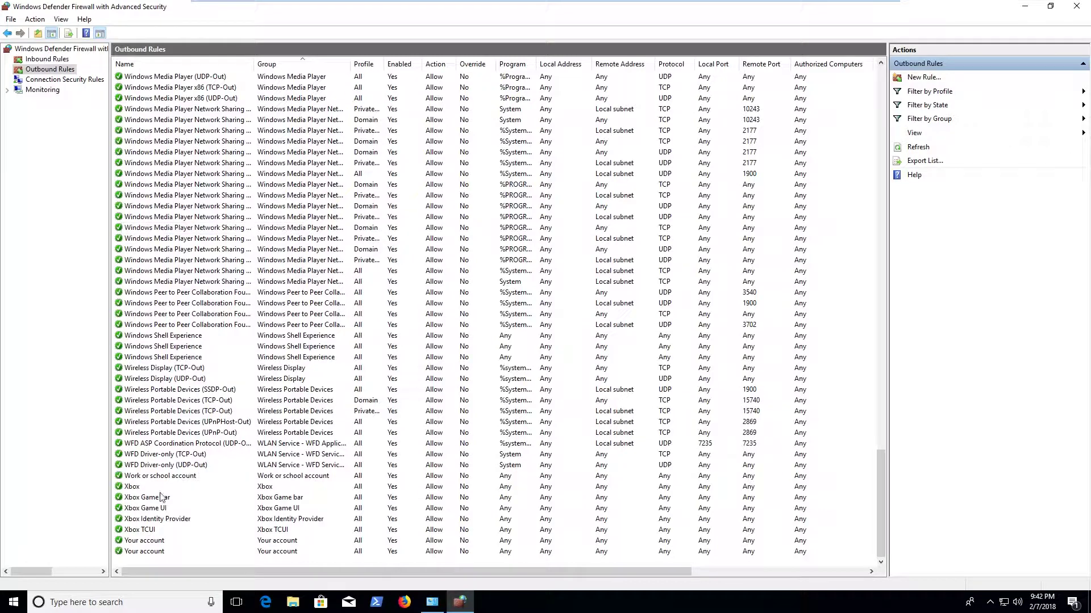
scroll(193, 331, "up", 20)
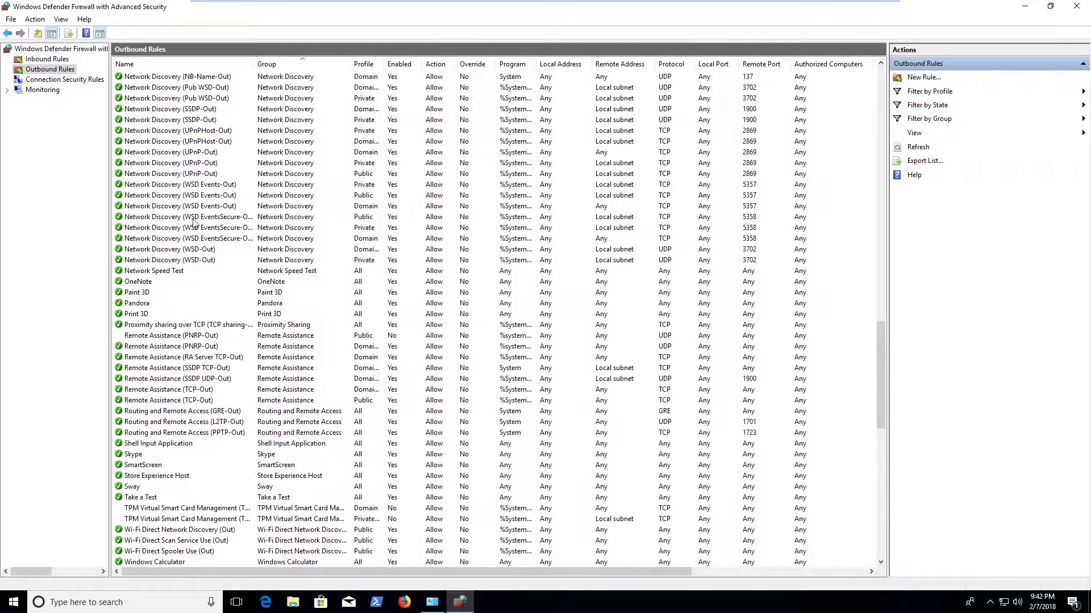
- Examine the outbound app rules around Skype, Pandora, Paint 3D and Print 3D
left_click(187, 458)
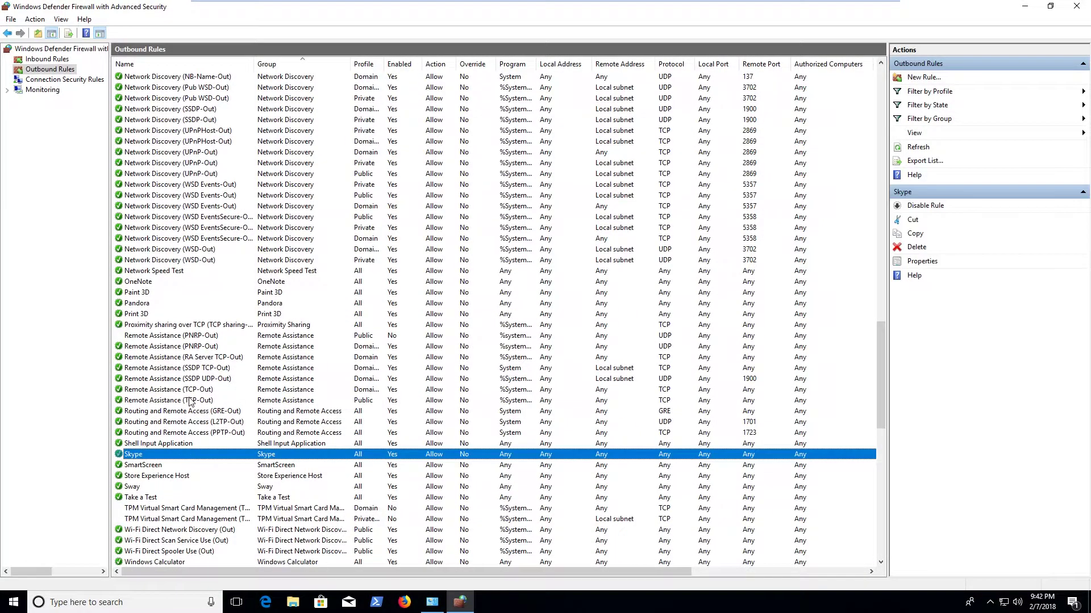
scroll(186, 458, "up", 2)
left_click(169, 368)
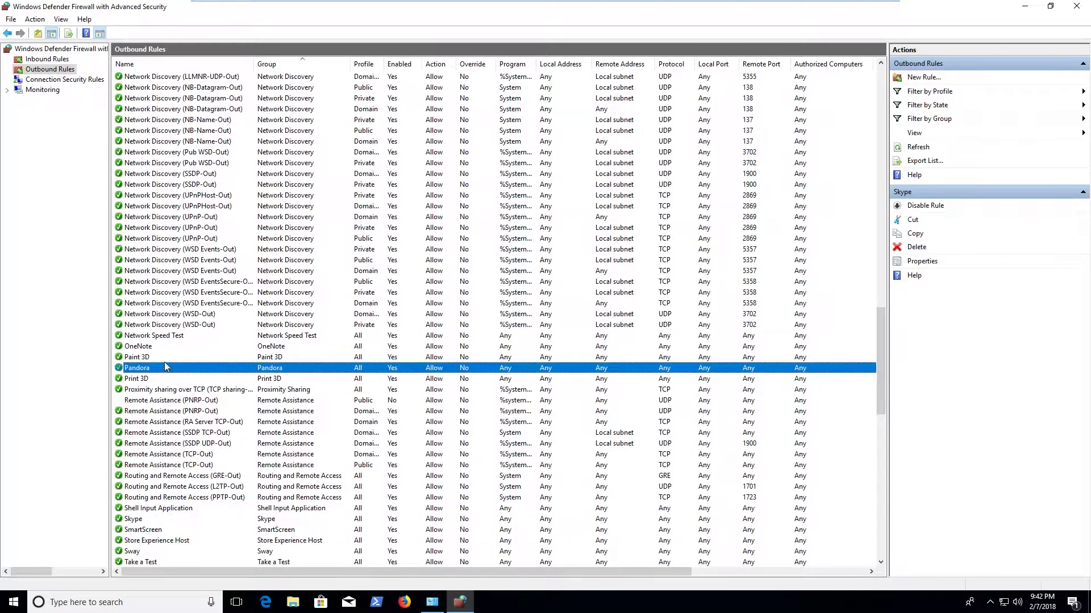
left_click(165, 358)
left_click(166, 378)
scroll(170, 365, "up", 5)
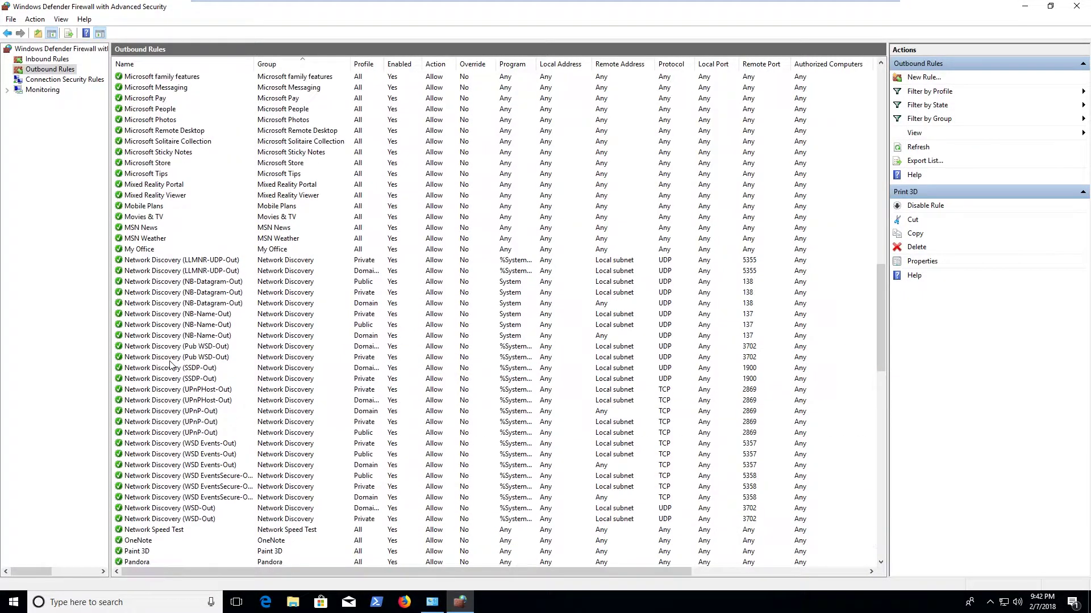
scroll(171, 366, "down", 6)
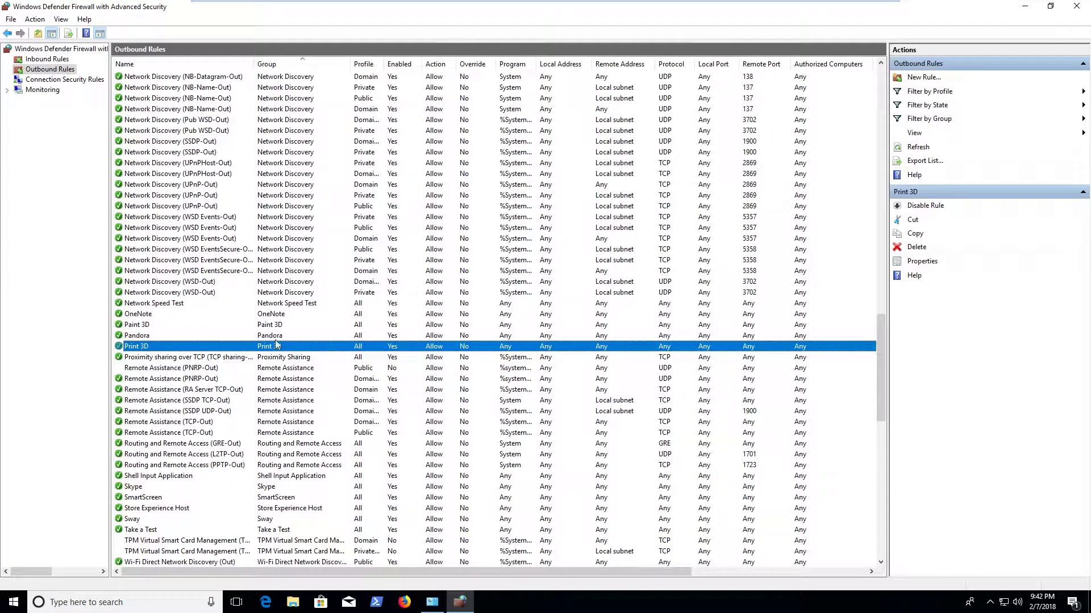
scroll(188, 278, "up", 6)
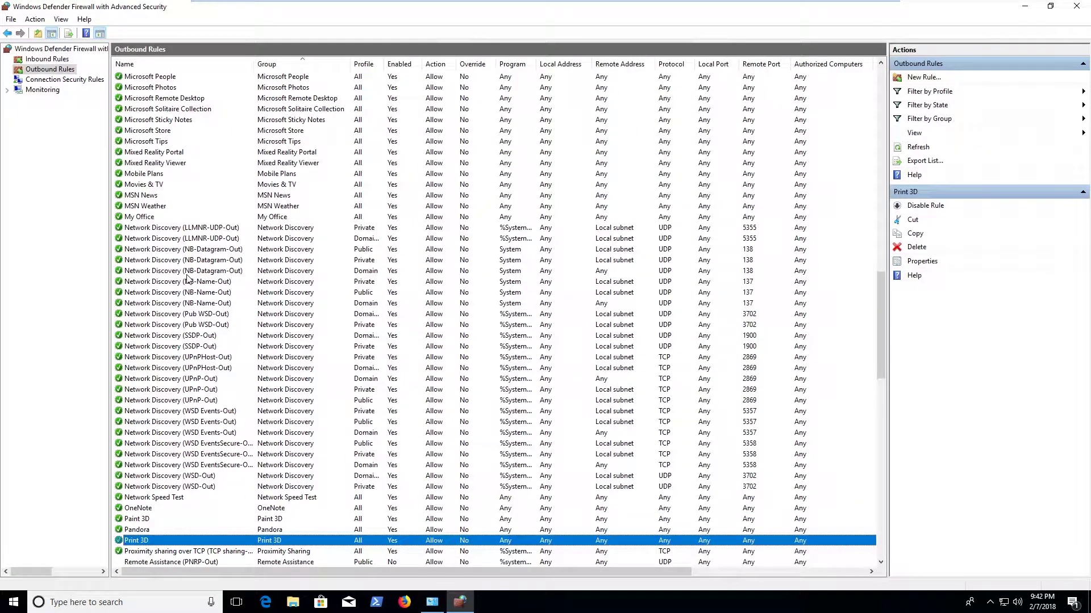
- Look through the outbound rules from My Office up past the Microsoft app and Media Center Extenders entries
scroll(193, 220, "up", 1)
left_click(165, 251)
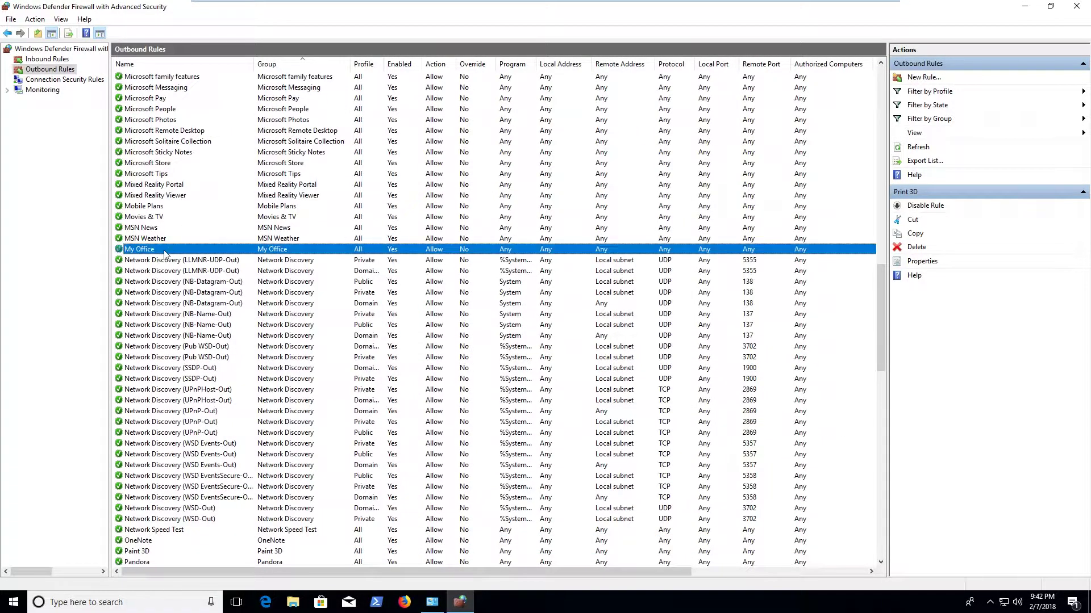
scroll(193, 273, "up", 3)
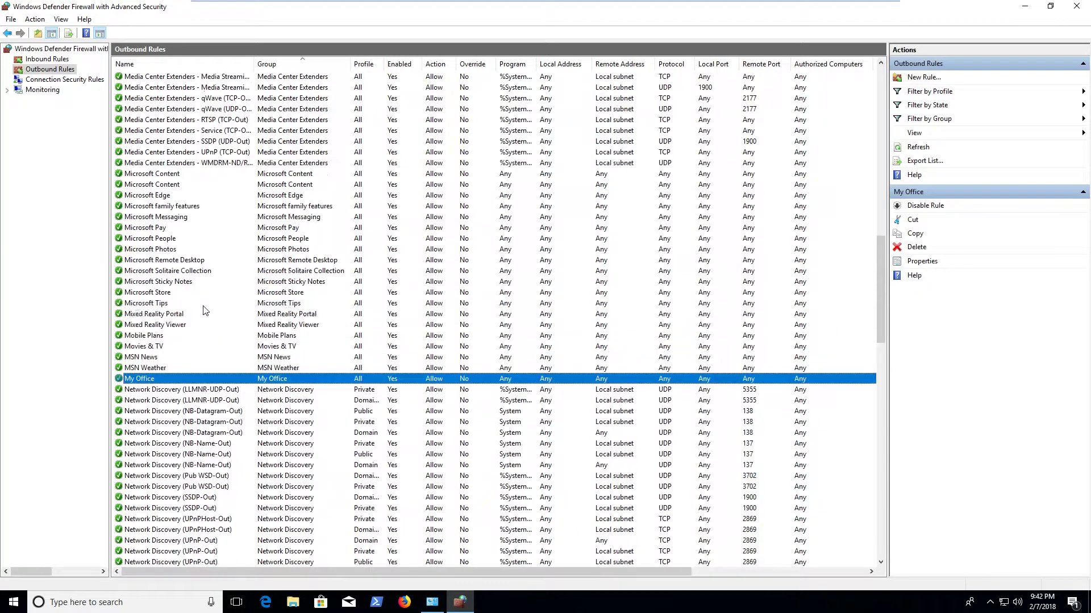
scroll(203, 301, "up", 2)
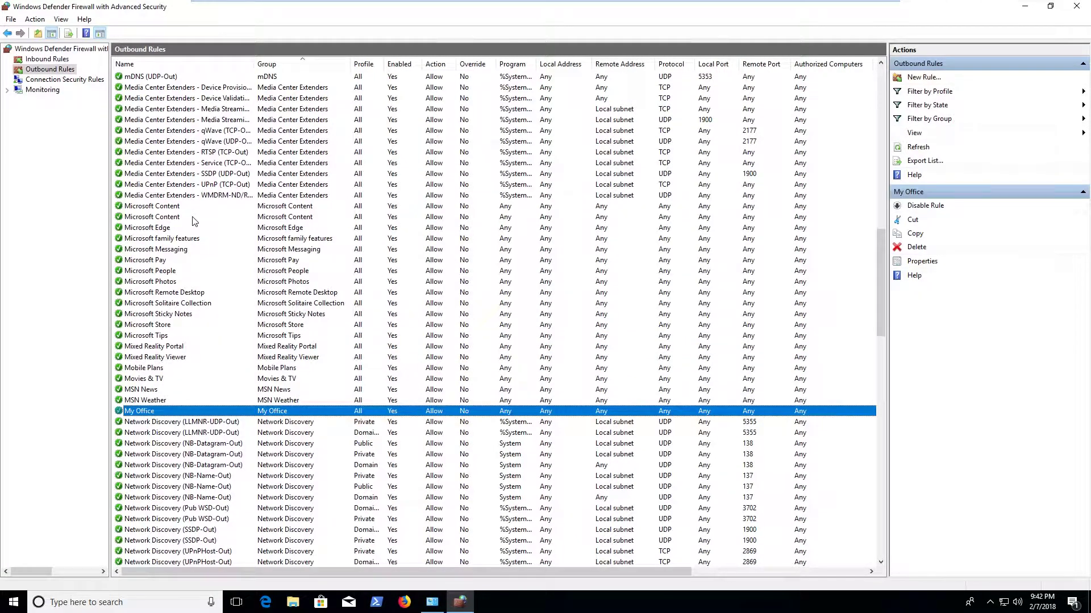
scroll(209, 293, "up", 12)
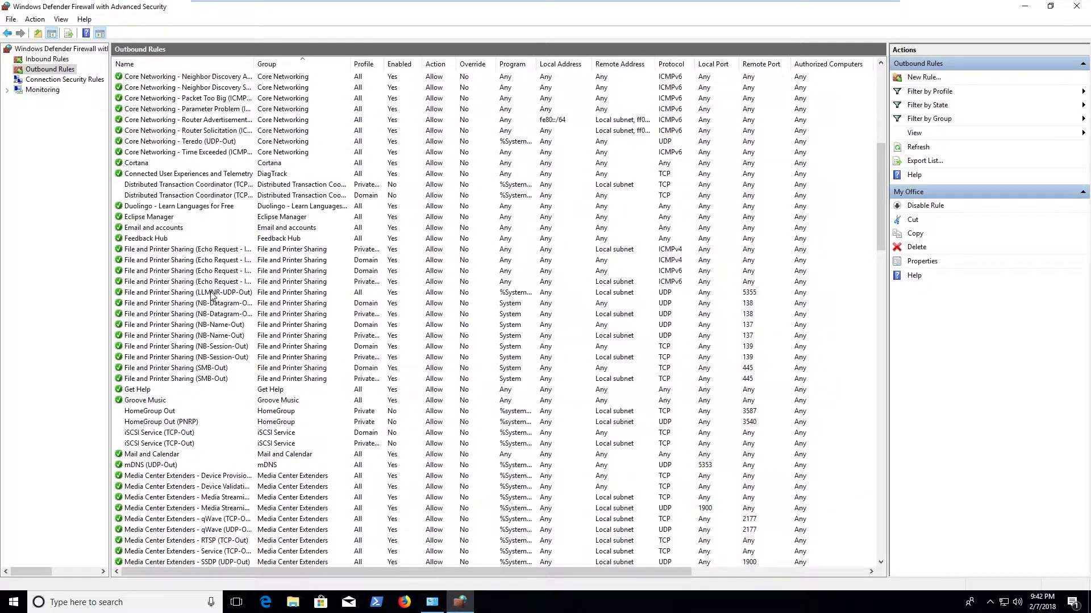
- Select the whole block of File and Printer Sharing outbound rules, from the first Echo Request entry to the last SMB-Out entry
scroll(213, 294, "up", 2)
left_click(203, 358)
left_click(201, 315)
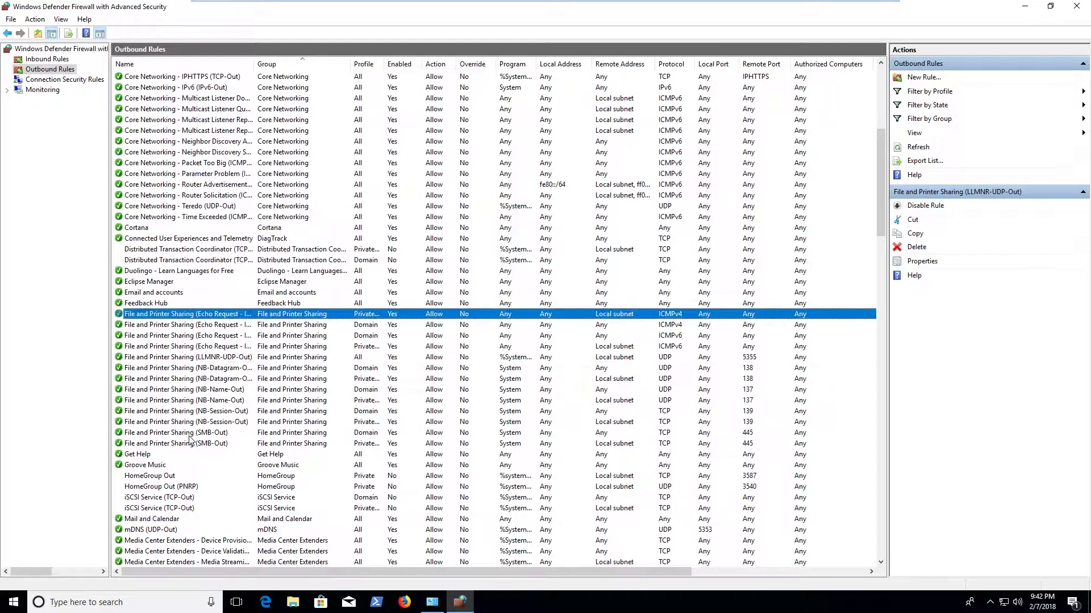
left_click(193, 443)
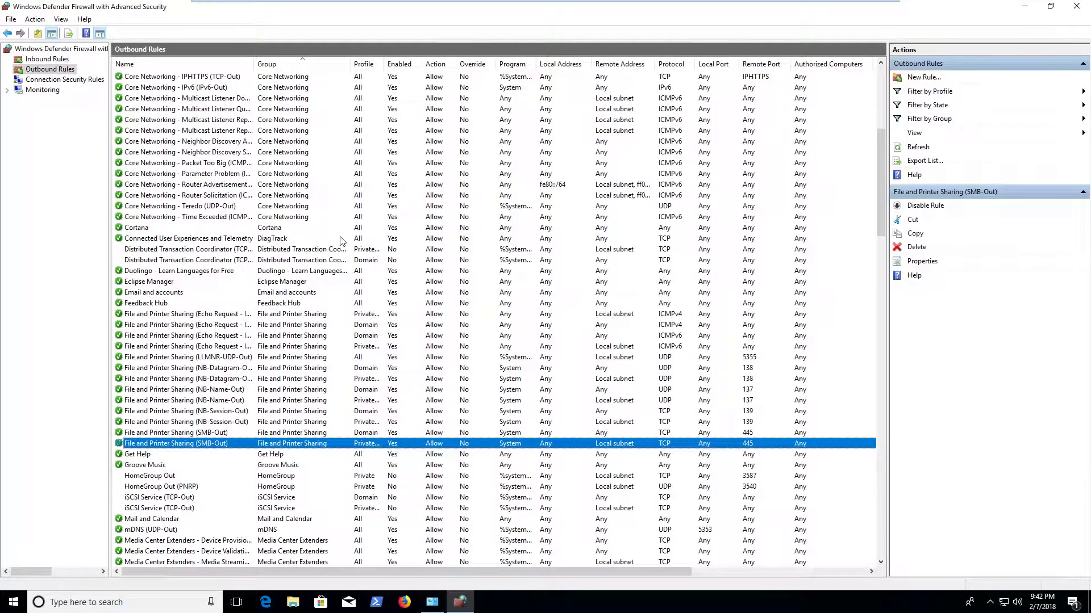
scroll(320, 234, "up", 9)
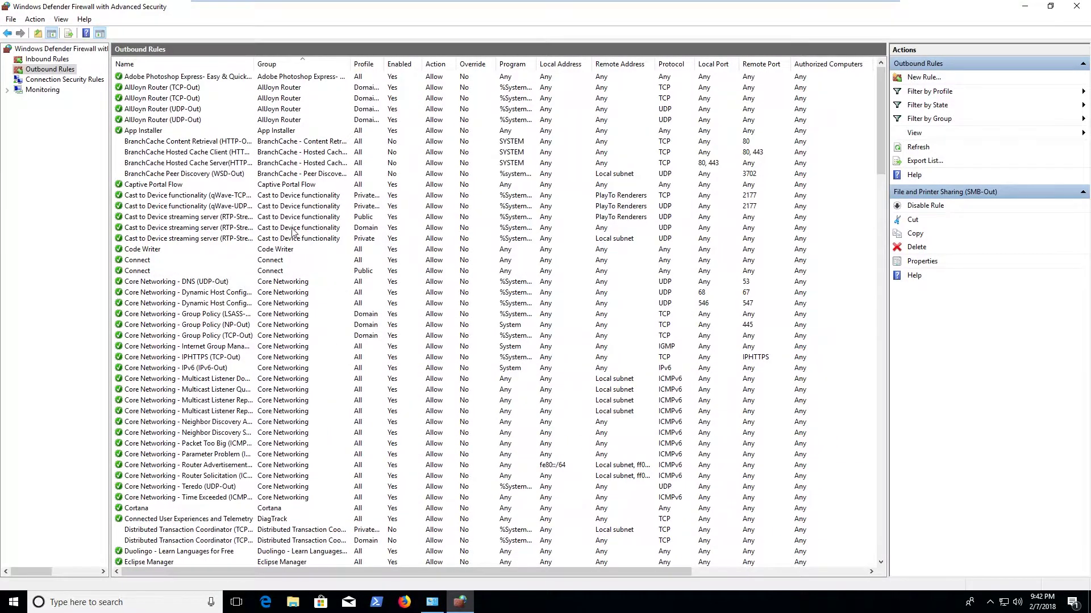
scroll(294, 232, "down", 11)
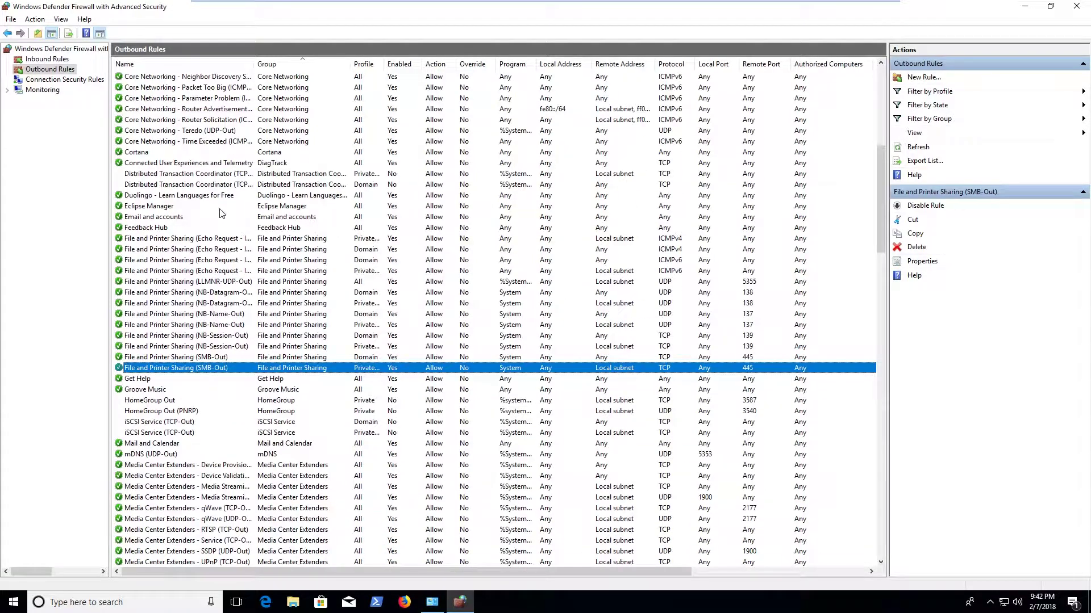
left_click(212, 239, "shift")
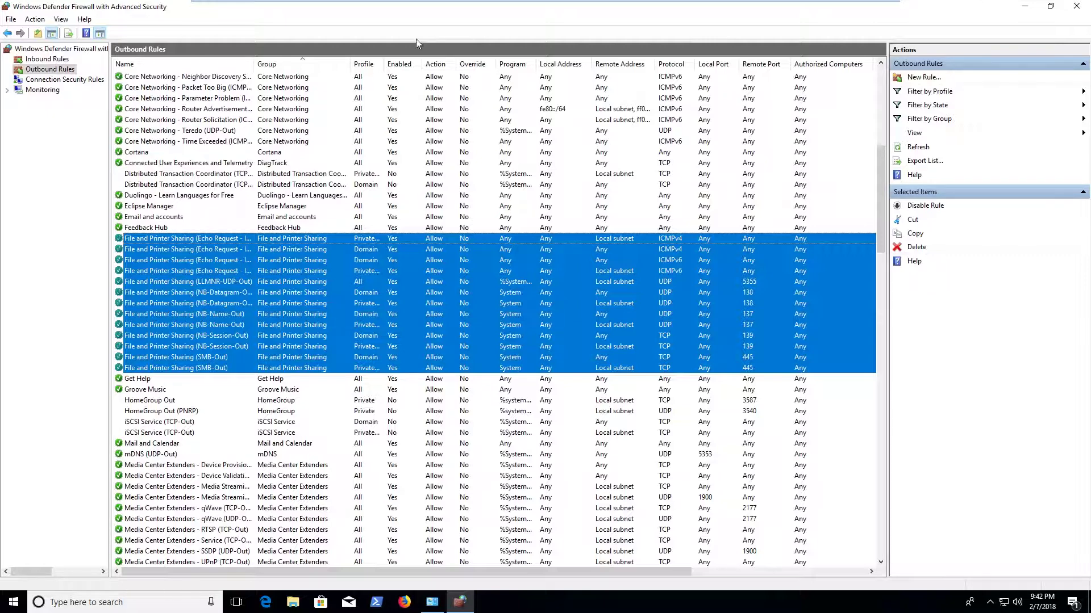
- Widen the Profile column to show the full profile names and review them up to the first outbound rules
left_click_drag(385, 65, 425, 64)
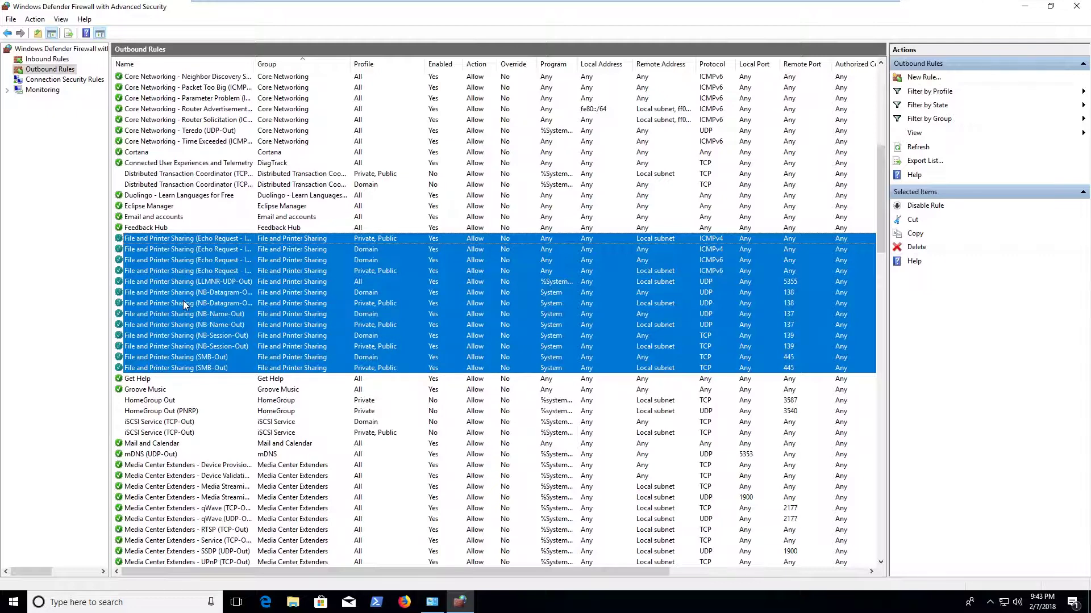
scroll(322, 296, "up", 8)
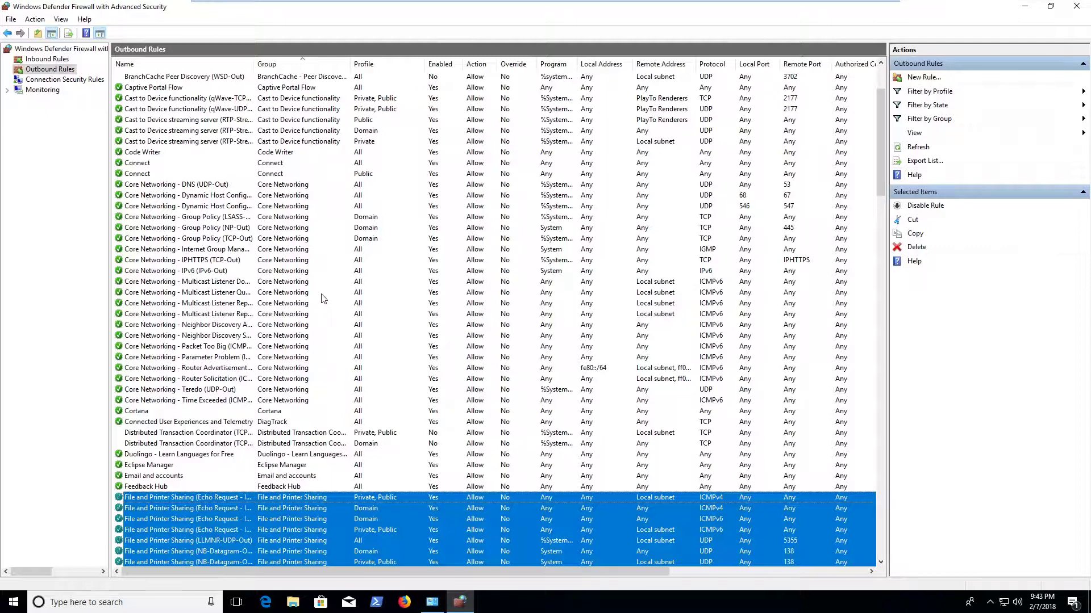
scroll(323, 299, "up", 3)
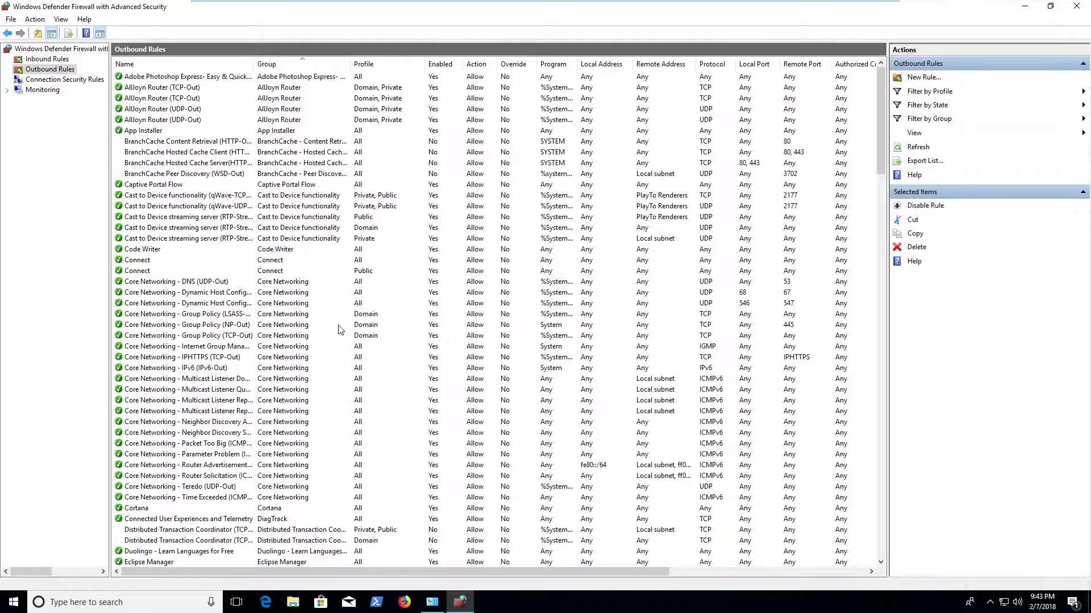
- Look through the outbound rules down to the Windows Peer to Peer Collaboration Foundation entries
scroll(207, 330, "down", 14)
scroll(208, 330, "down", 9)
left_click(208, 329)
scroll(193, 318, "down", 20)
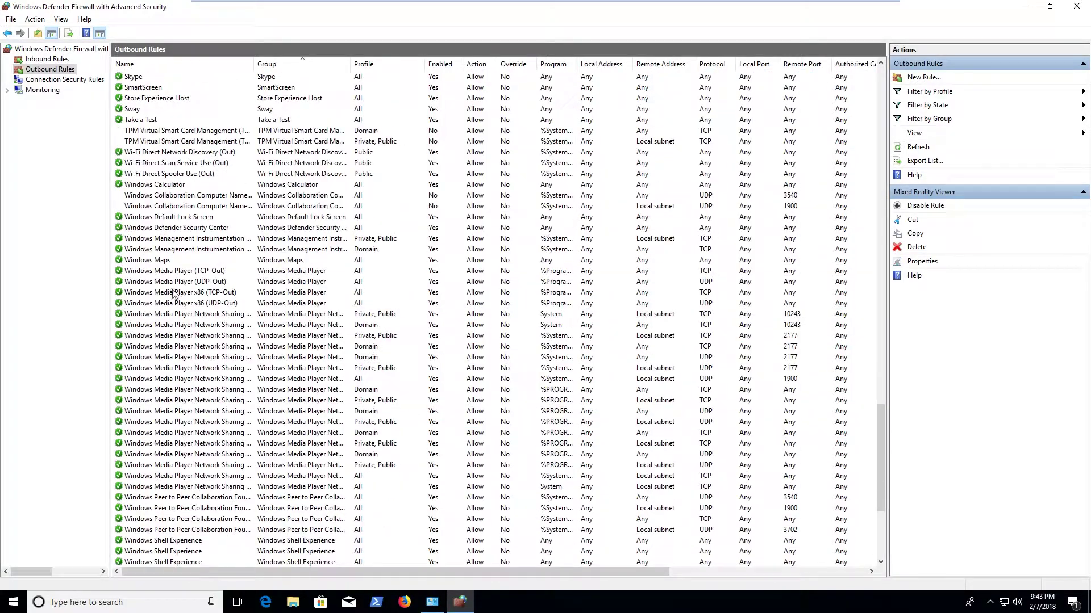
scroll(170, 318, "down", 6)
scroll(170, 329, "up", 8)
scroll(168, 328, "down", 6)
left_click(172, 336)
left_click(177, 357)
- Look back up through the outbound rules to the Adobe Photoshop Express entry
scroll(182, 358, "up", 20)
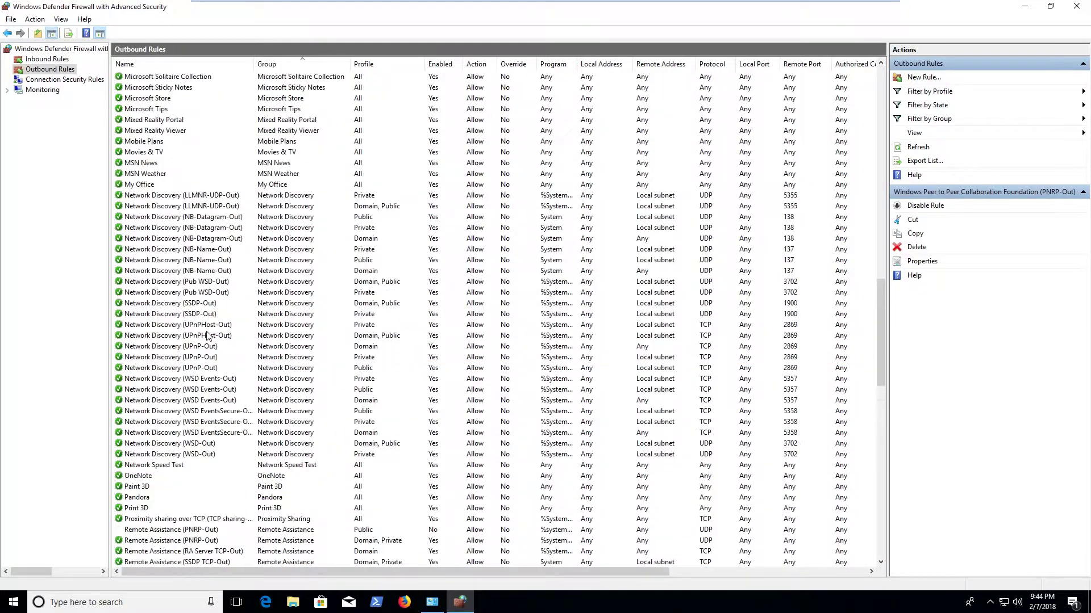
scroll(207, 335, "up", 20)
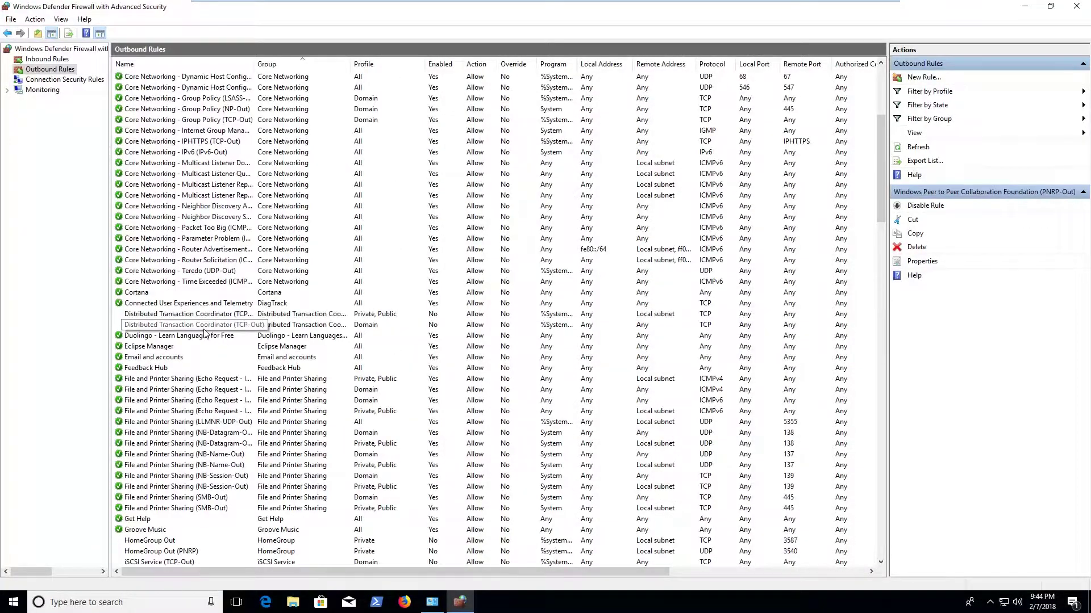
scroll(204, 334, "up", 4)
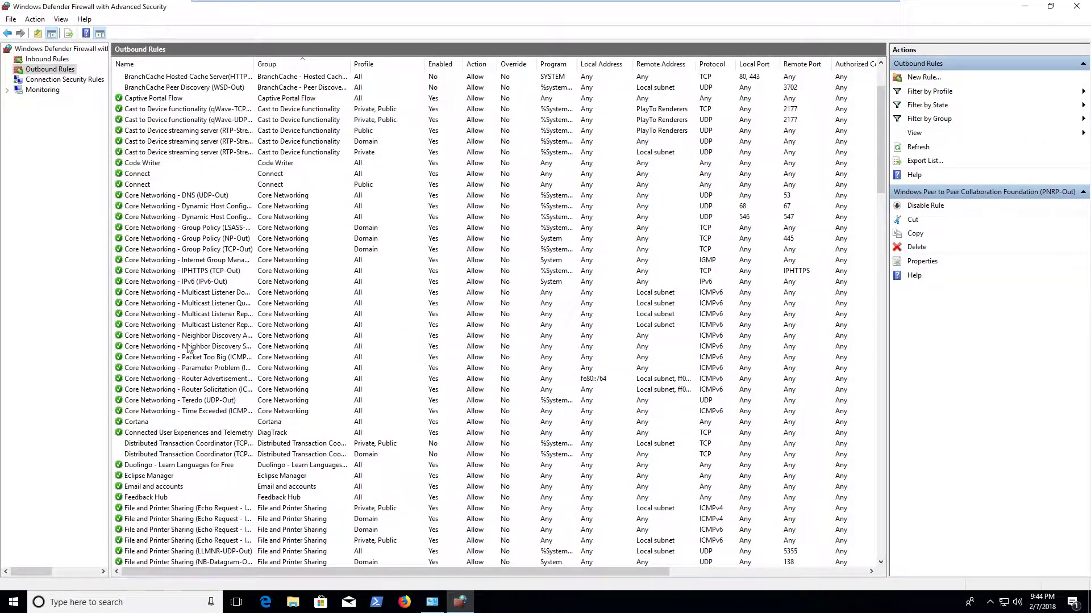
scroll(169, 248, "up", 3)
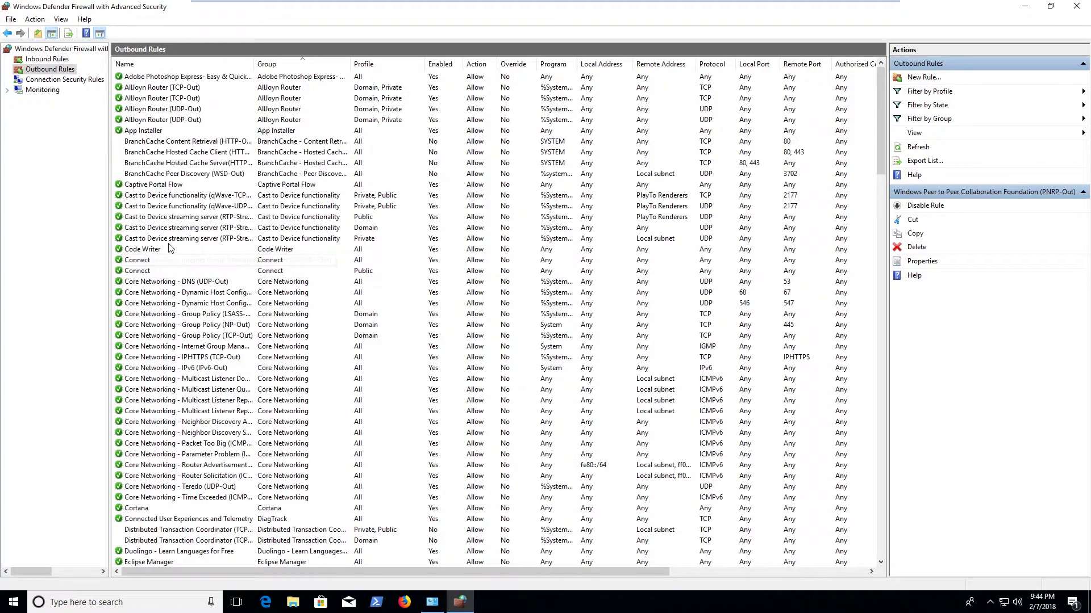
- Examine the outbound rules from File and Printer Sharing down through Groove Music to Microsoft Pay
scroll(169, 249, "down", 12)
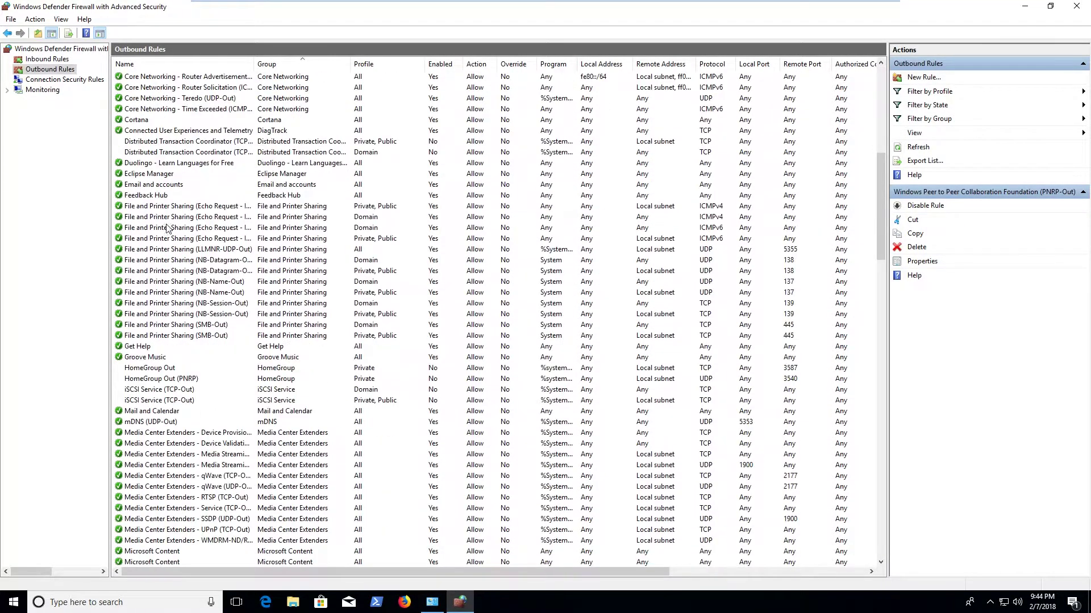
scroll(167, 227, "down", 4)
left_click(165, 227)
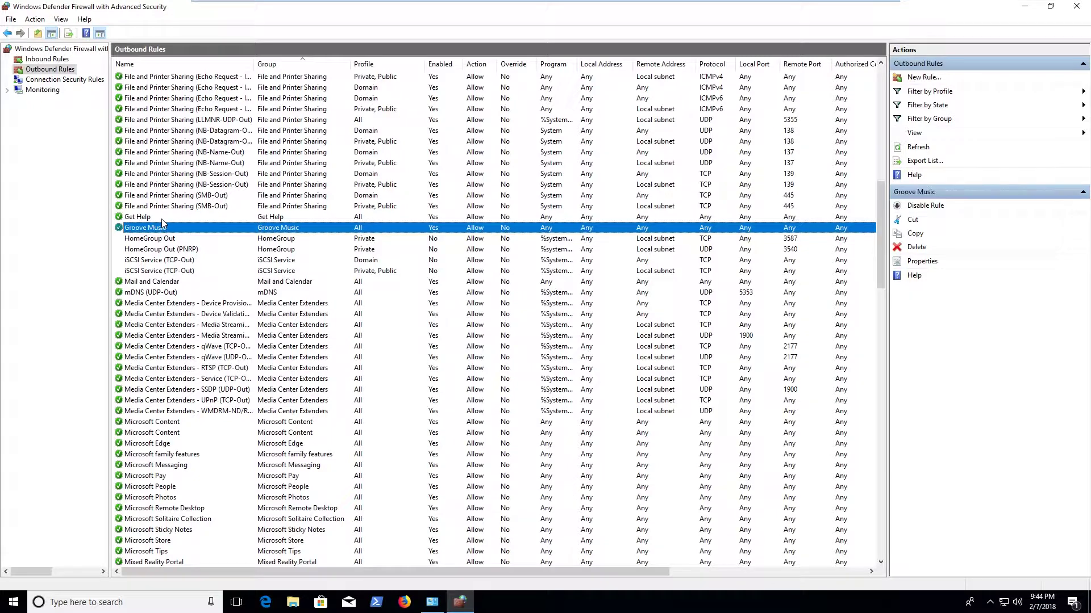
scroll(162, 221, "down", 2)
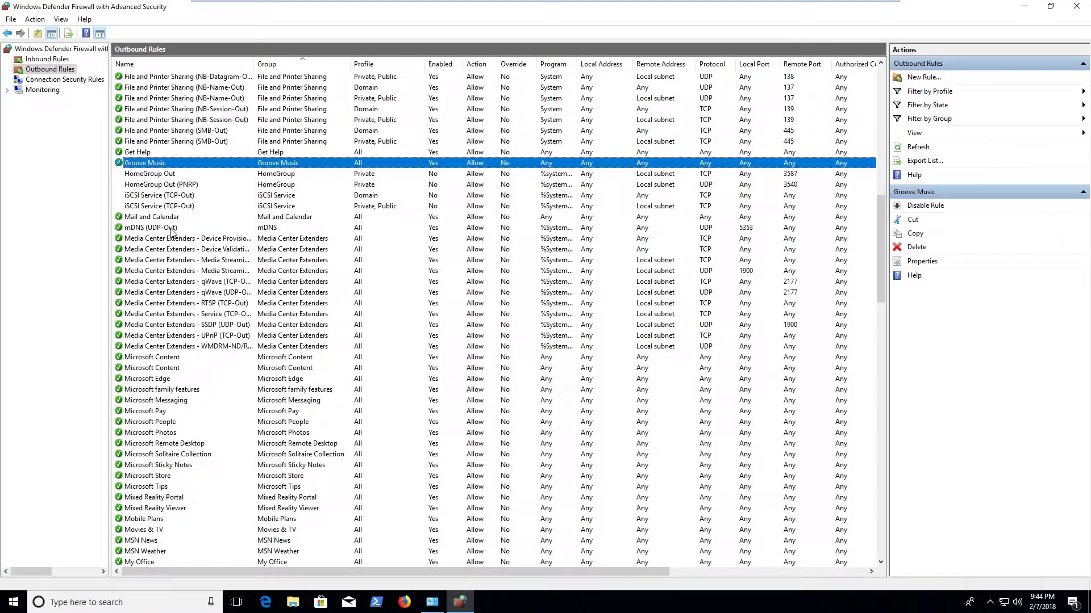
scroll(170, 229, "down", 3)
left_click(173, 316)
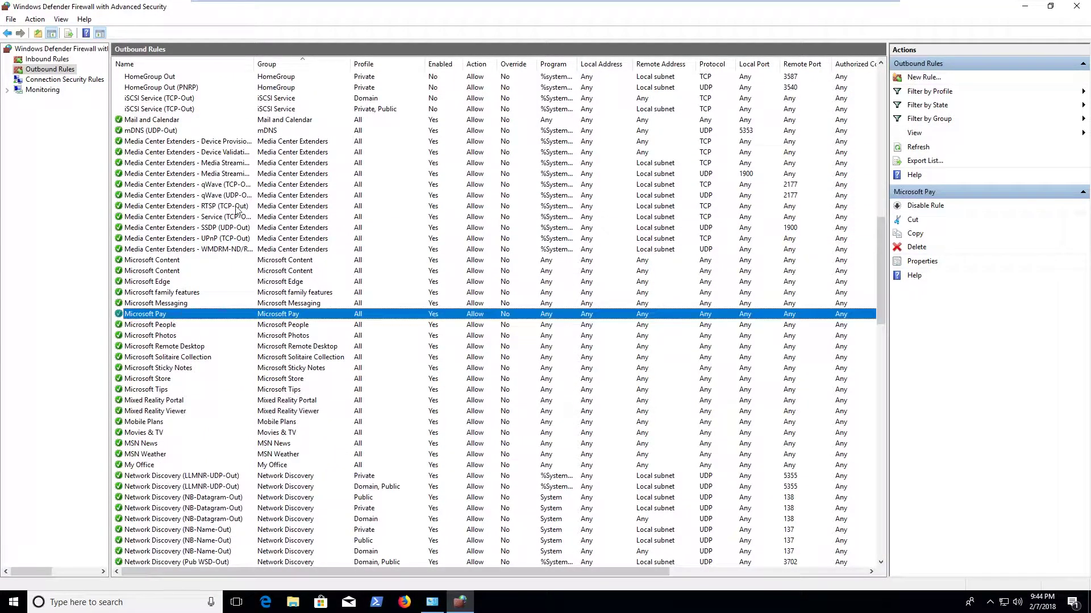
- Show the actions available for the Microsoft Photos outbound rule and dismiss them without choosing one
left_click(194, 337)
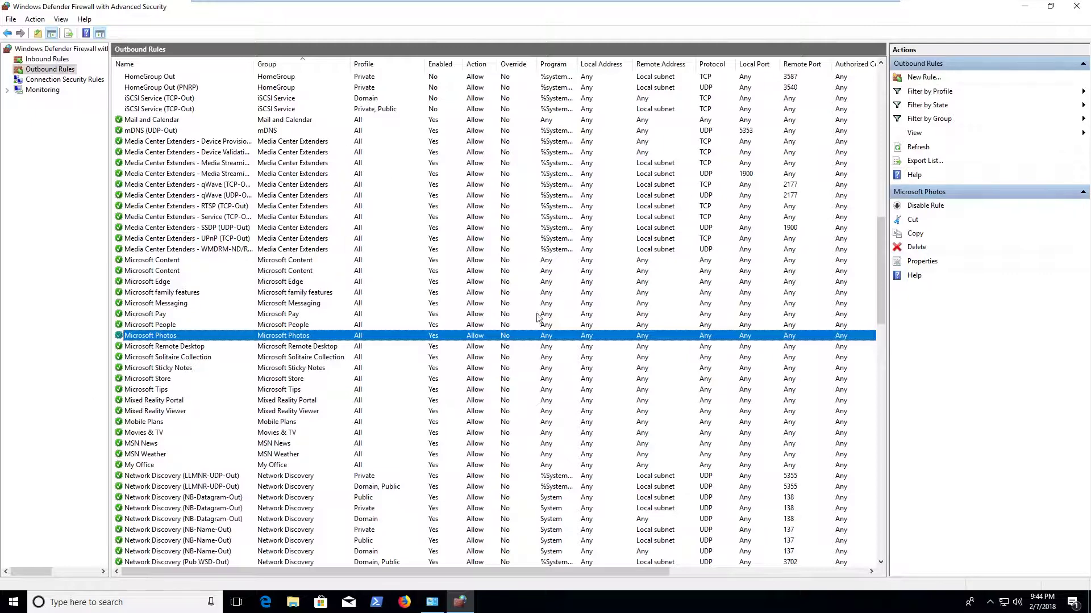
right_click(255, 335)
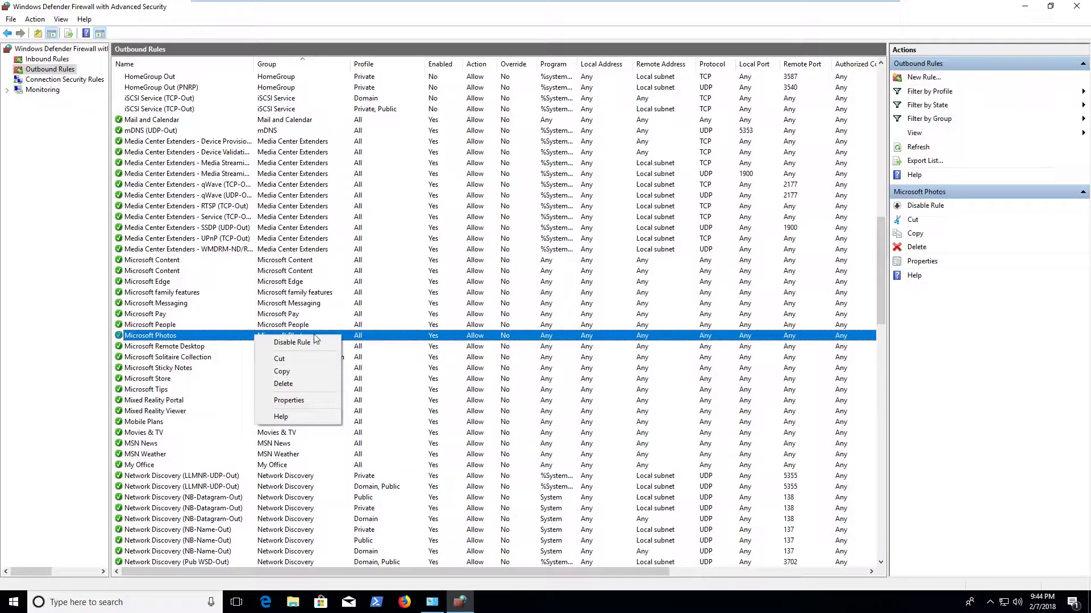
left_click(183, 346)
left_click(175, 337)
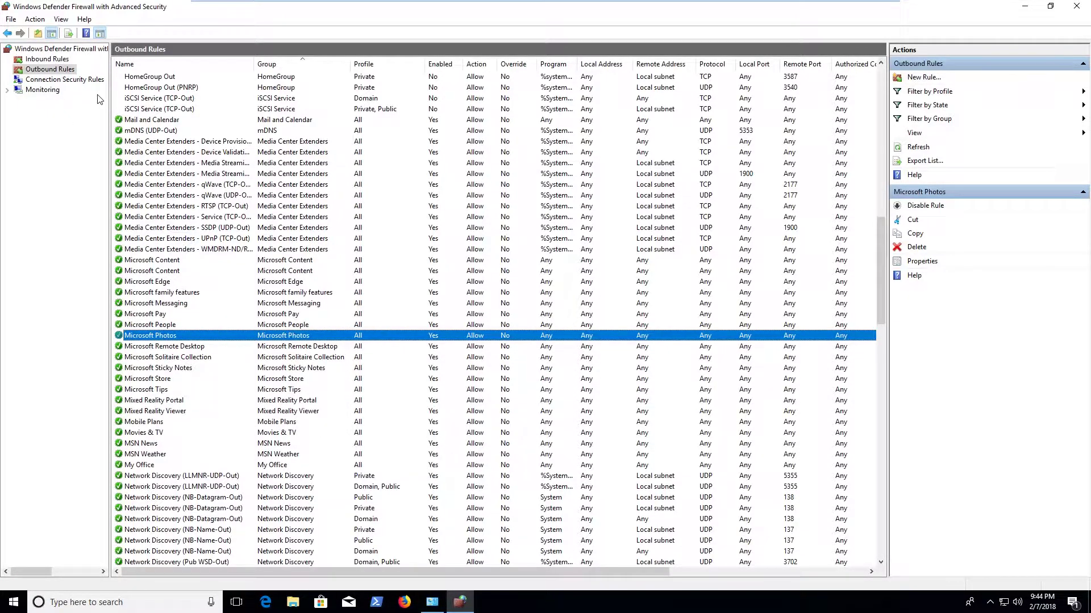
- Check the inbound and connection security rules, ending back on the outbound rules
left_click(48, 60)
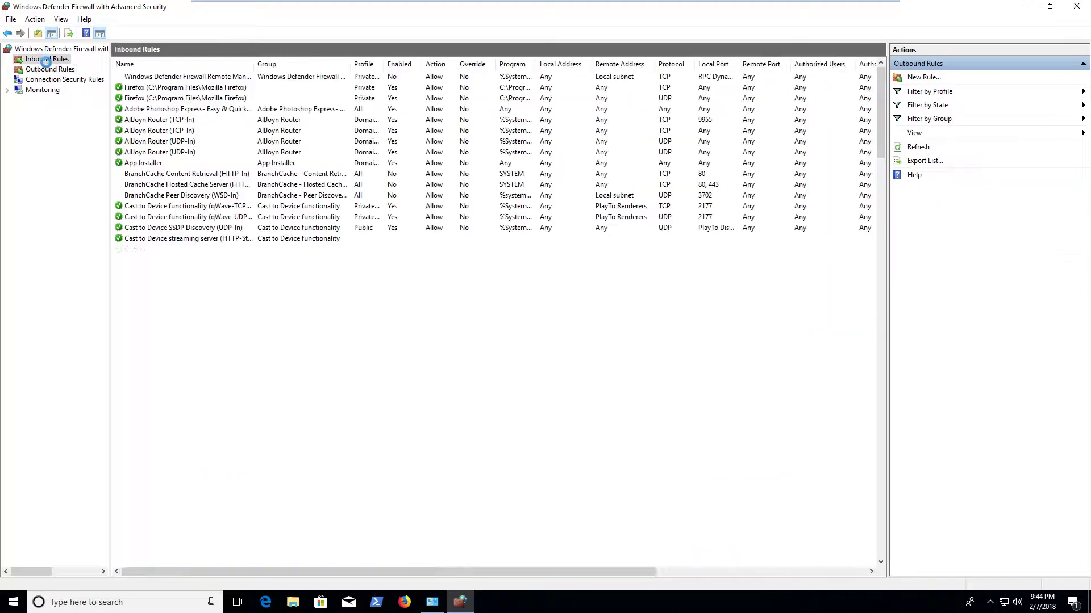
left_click(52, 79)
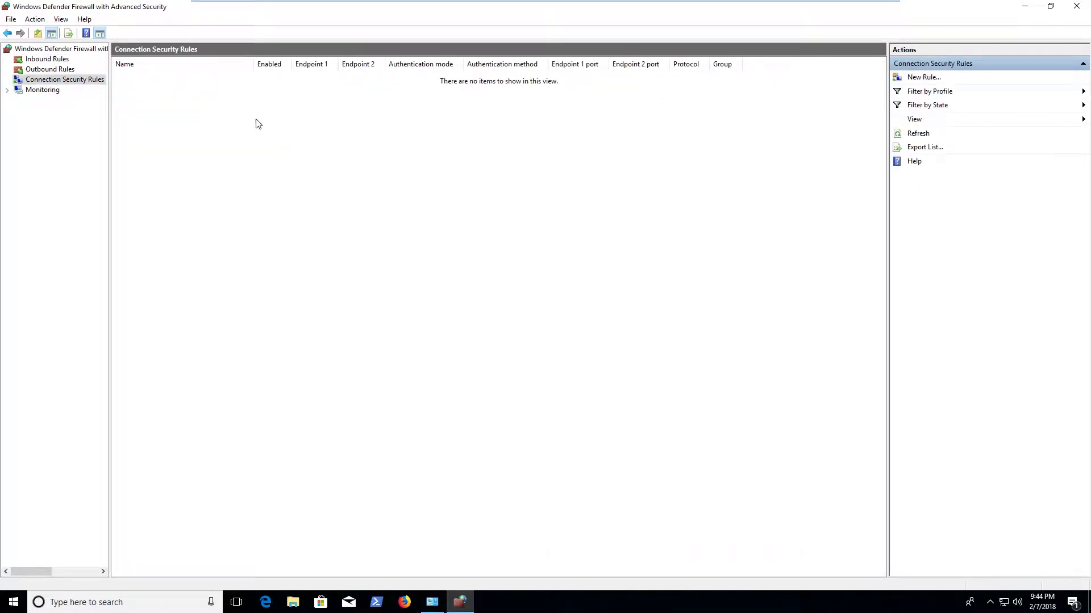
left_click(62, 71)
- Expand Monitoring and its Security Associations branch in the console tree
left_click(7, 91)
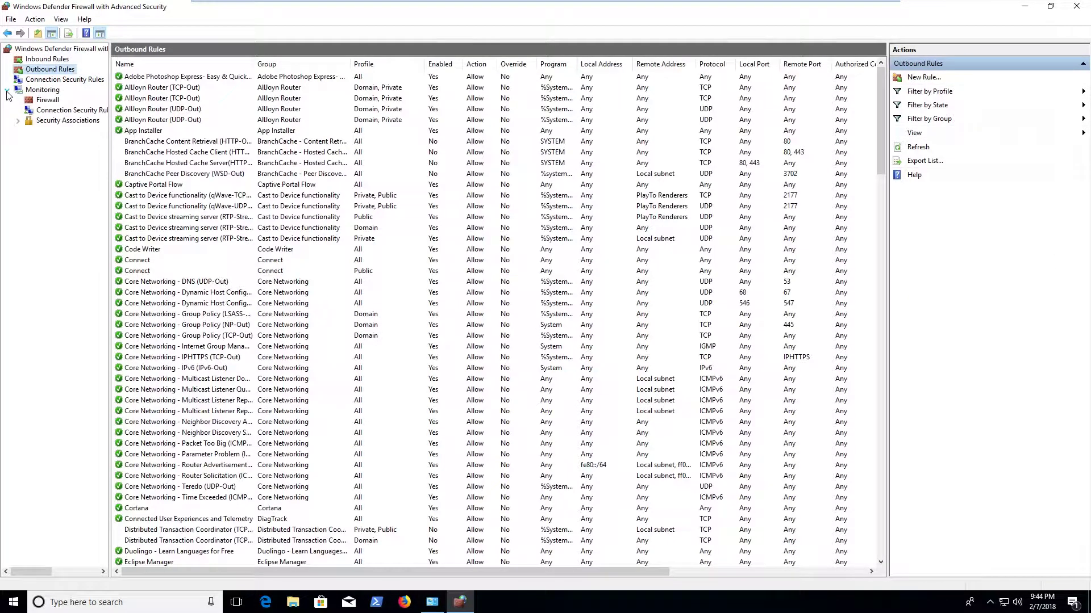
left_click(18, 121)
- Examine the Cast to Device, Captive Portal Flow and BranchCache outbound rules, ending on BranchCache Peer Discovery (WSD-Out)
left_click(259, 207)
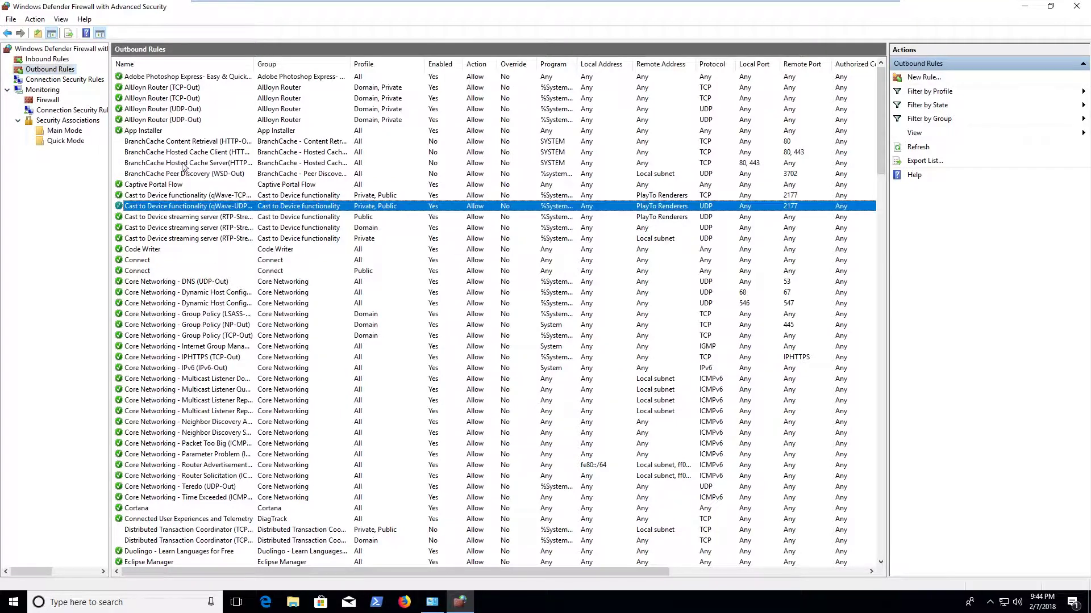
left_click(234, 185)
left_click(210, 173)
left_click(203, 142)
left_click(204, 173)
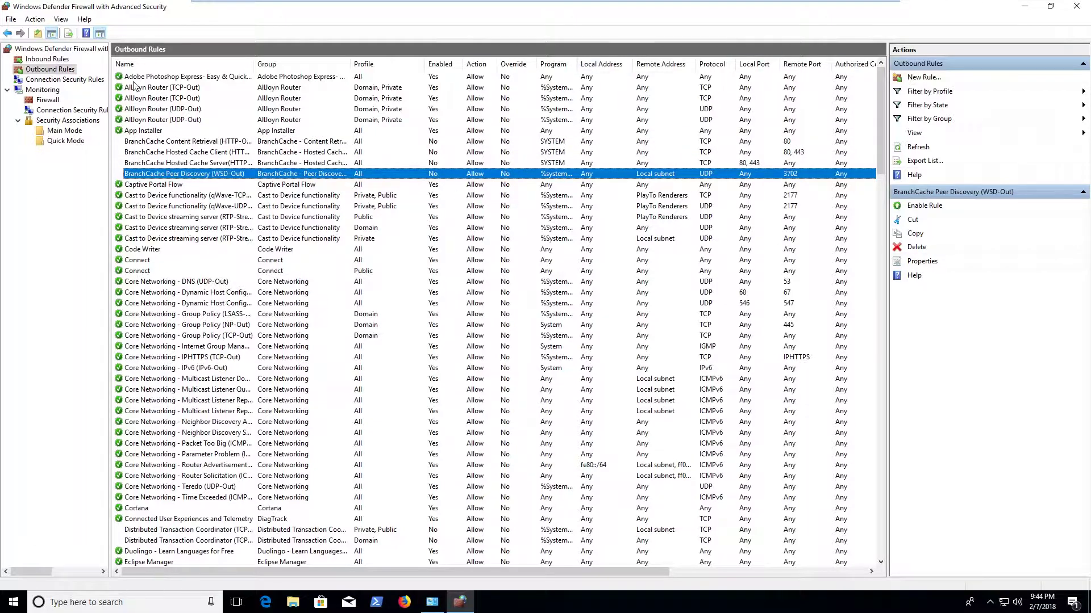
- Display the inbound rules
left_click(35, 59)
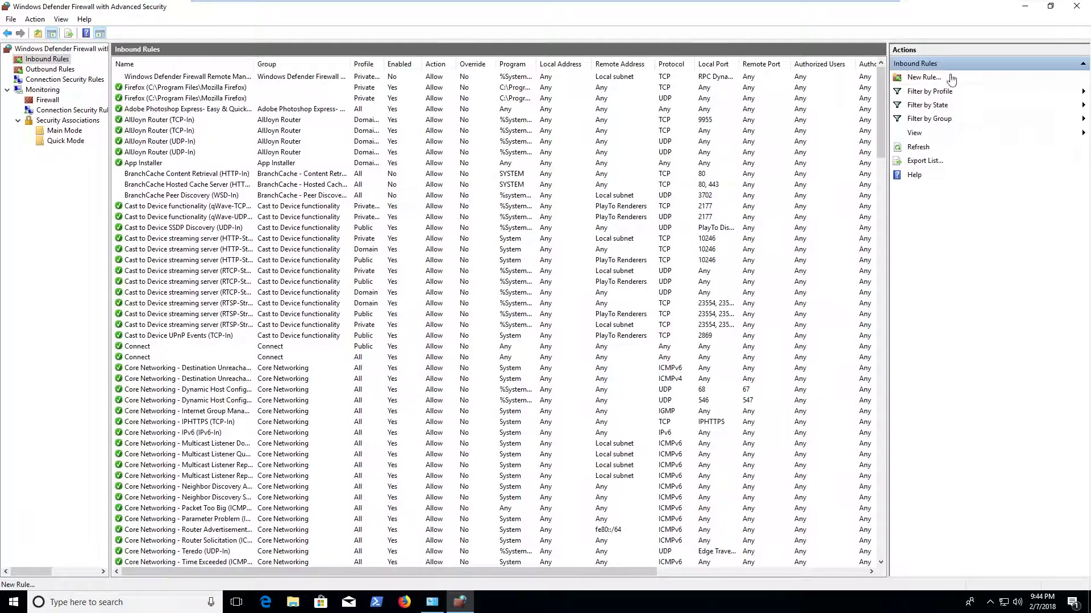
- Start a new inbound rule and set its type to the predefined Remote Shutdown group
left_click(932, 79)
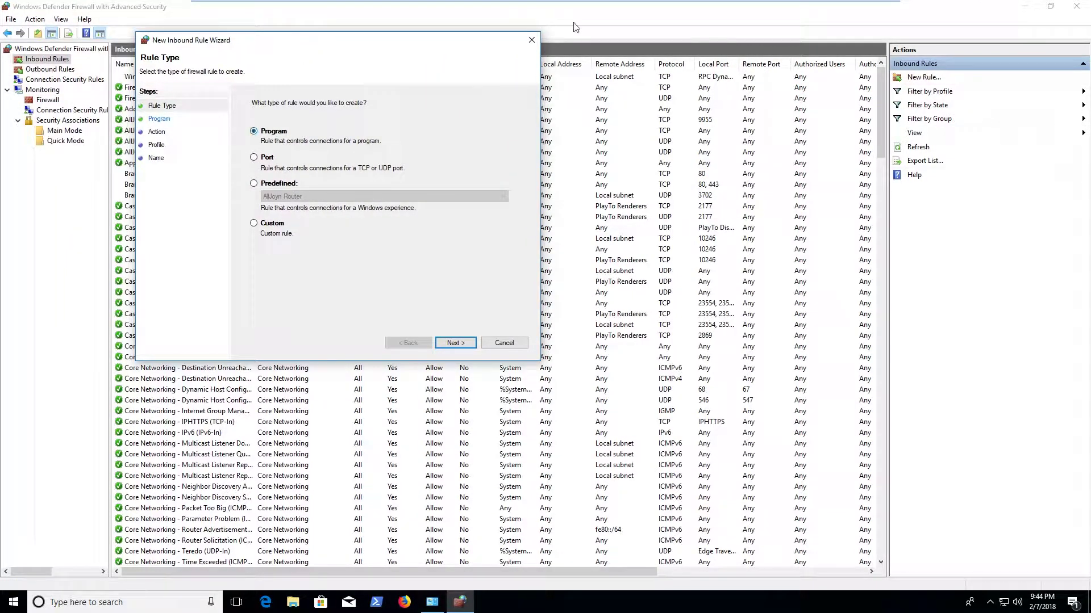
left_click_drag(434, 46, 688, 115)
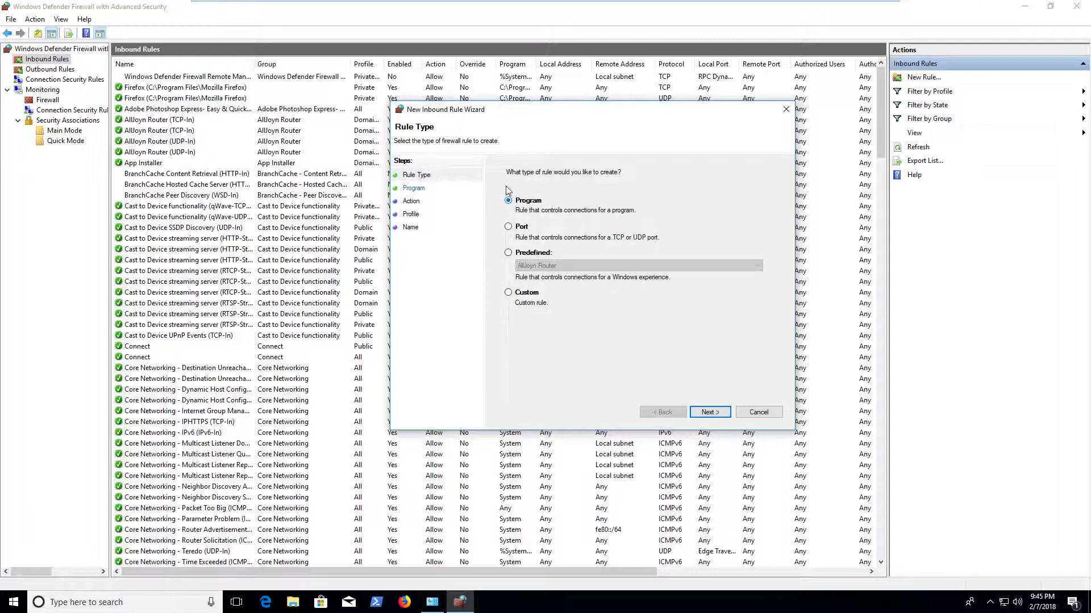
left_click(524, 228)
left_click(534, 255)
left_click(590, 266)
scroll(645, 294, "down", 5)
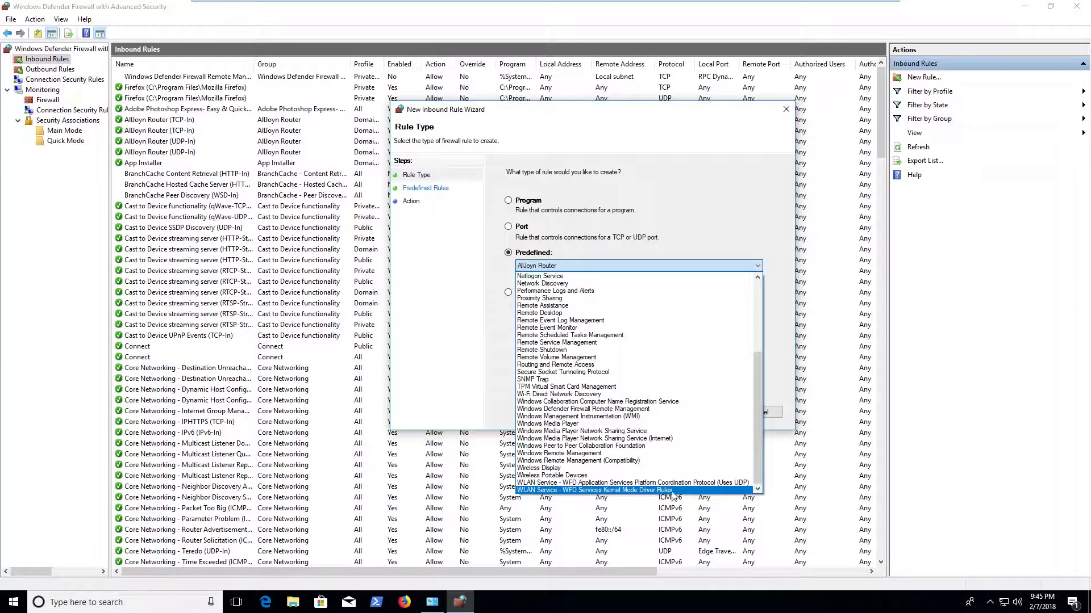
scroll(620, 397, "up", 4)
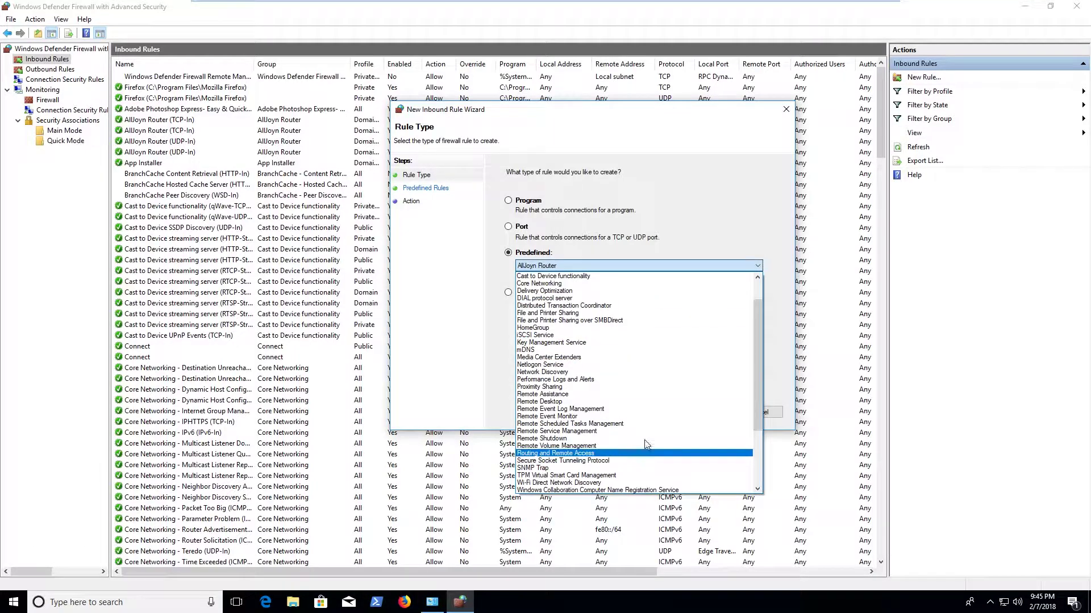
left_click(625, 439)
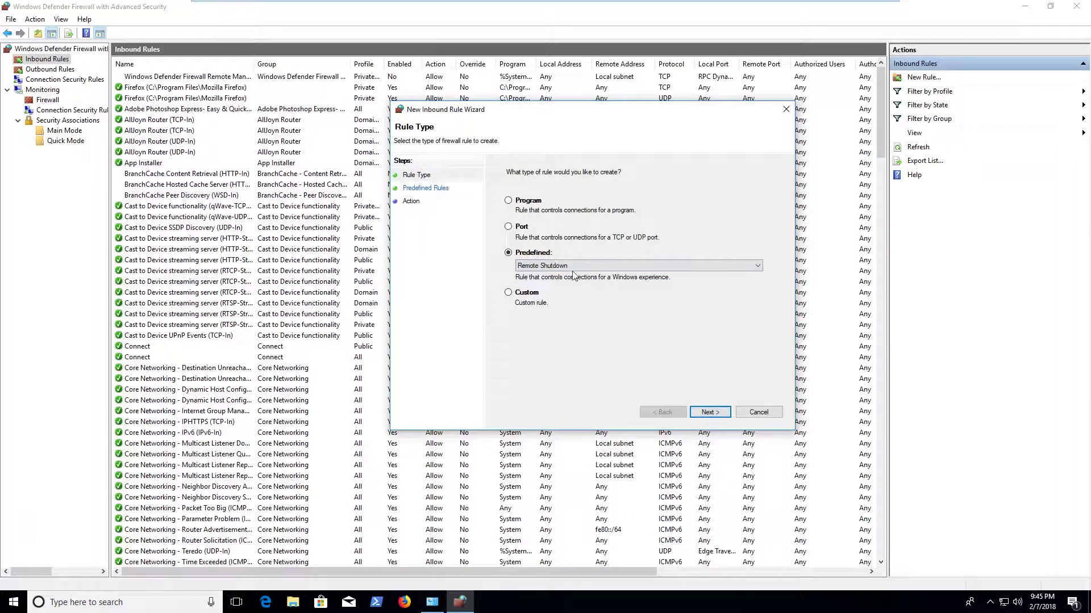
- Compare the Custom, Program and Predefined types for the new inbound rule, ending on Custom
left_click(508, 293)
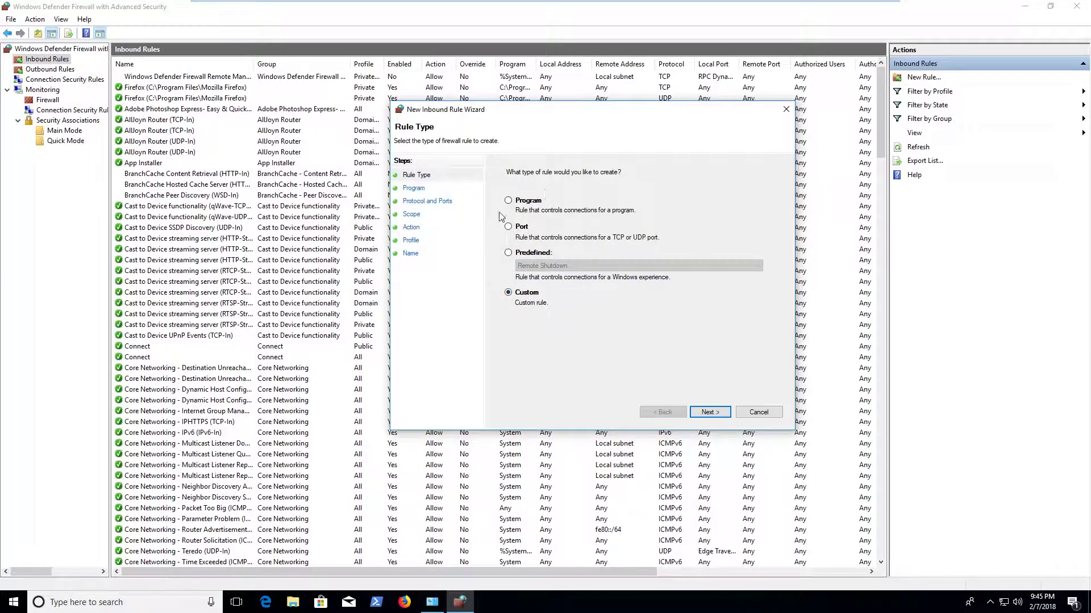
left_click(527, 203)
left_click(518, 254)
left_click(516, 298)
- Review the custom rule's Program, Protocol and Ports, Action, Scope, Profile and Name pages, and cancel the wizard
left_click(414, 188)
left_click(425, 202)
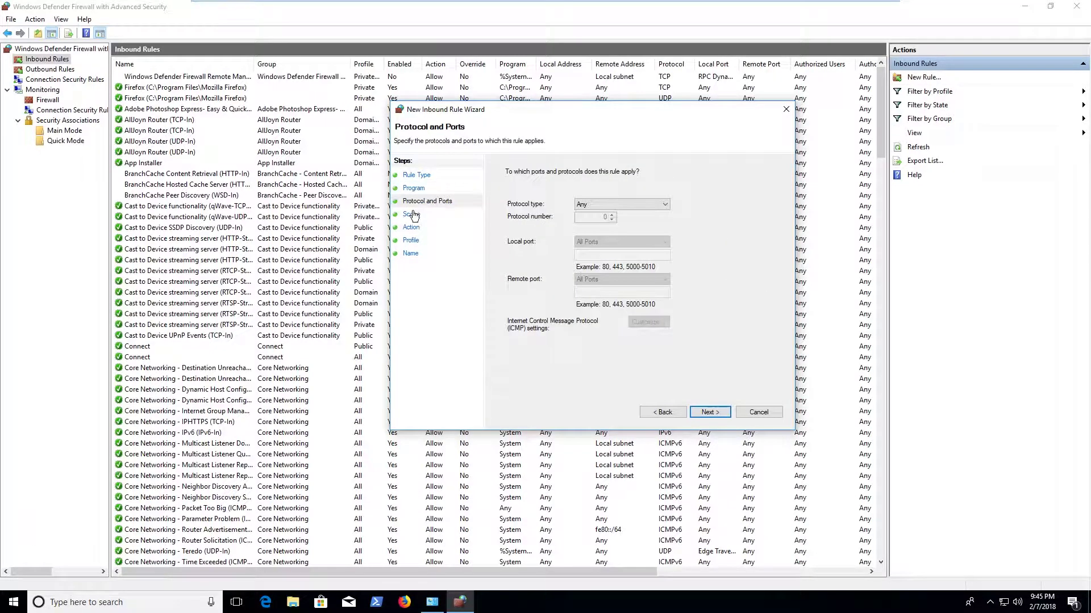
left_click(410, 227)
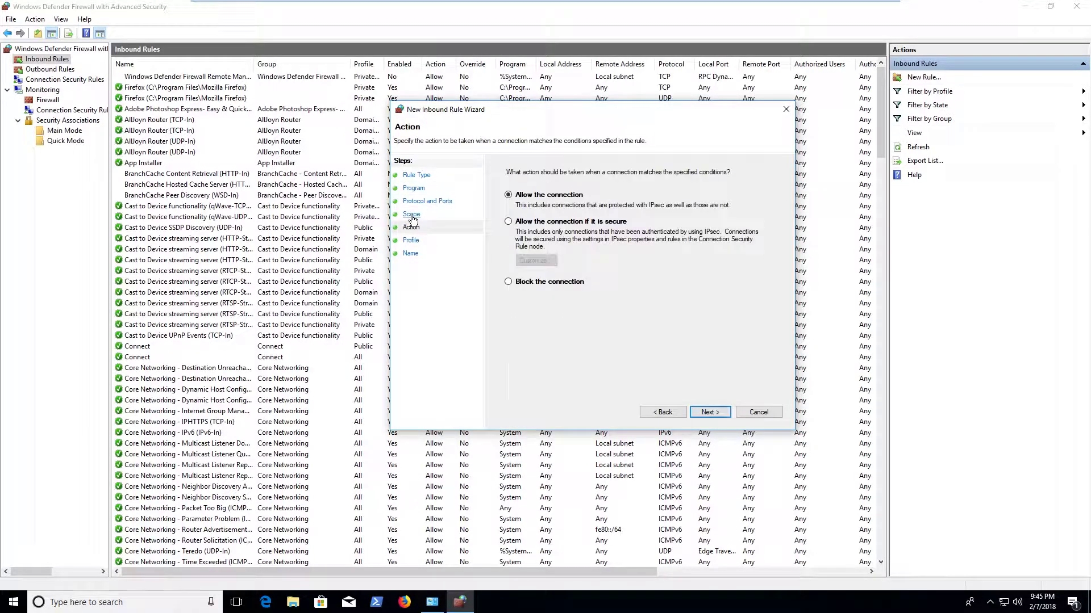
left_click(412, 214)
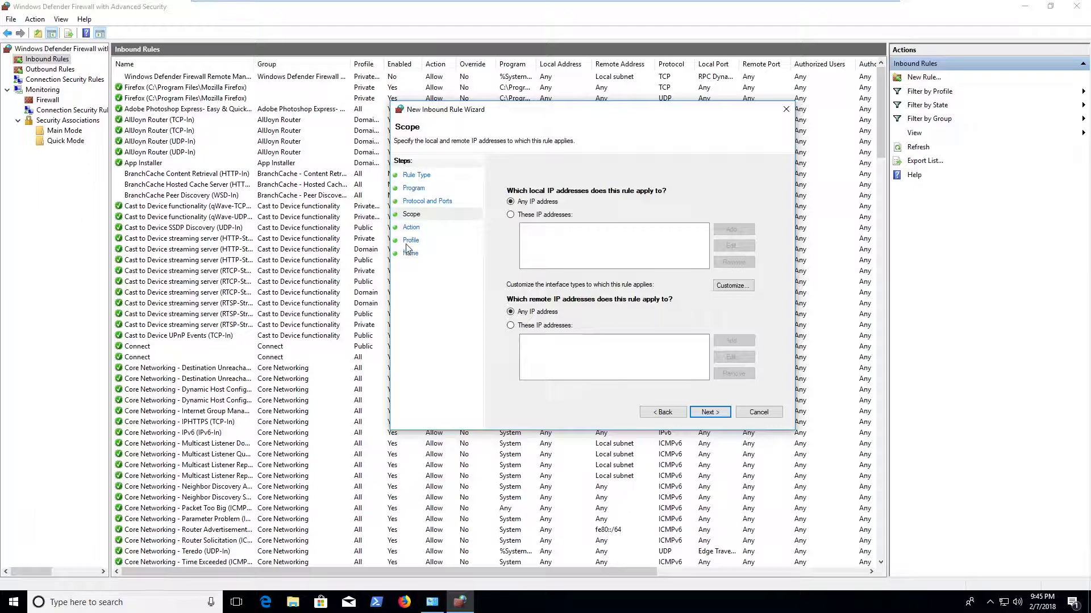
left_click(409, 242)
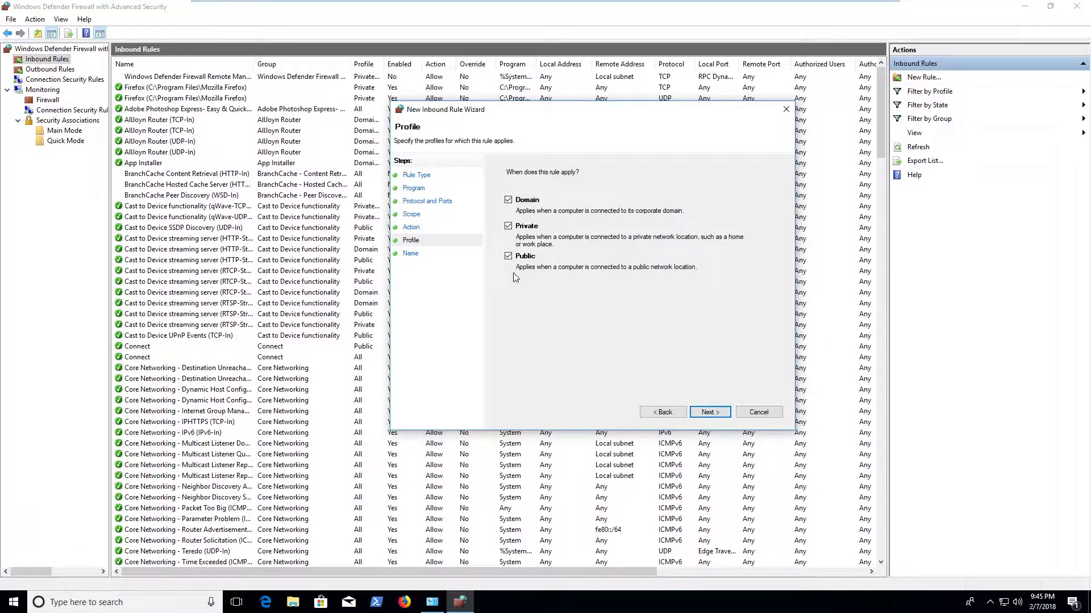
left_click(408, 254)
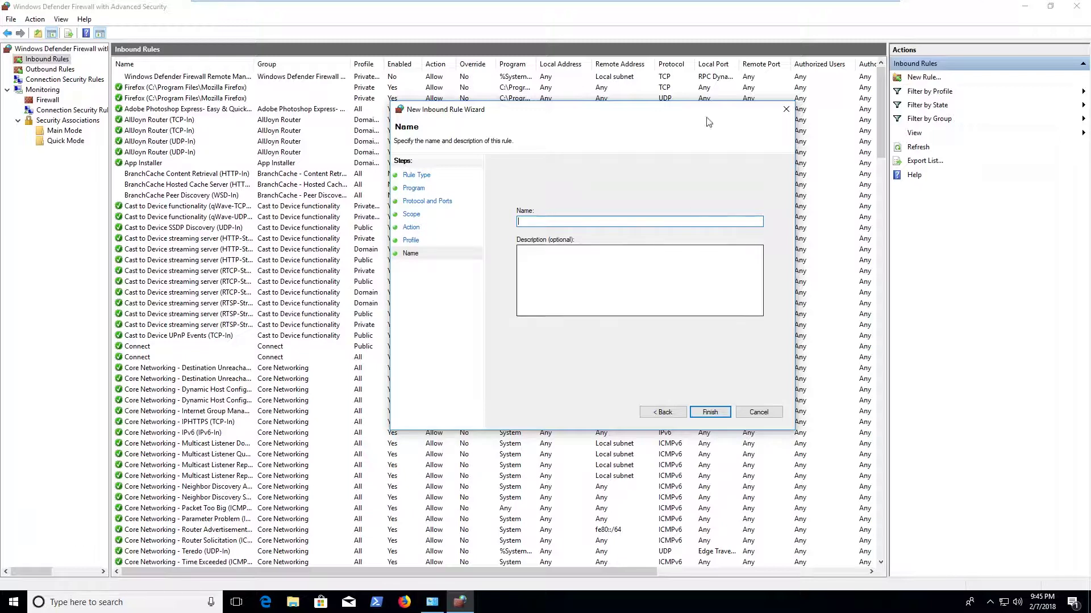
left_click(758, 413)
- Start a new outbound rule of the Program type that applies to all programs
left_click(62, 70)
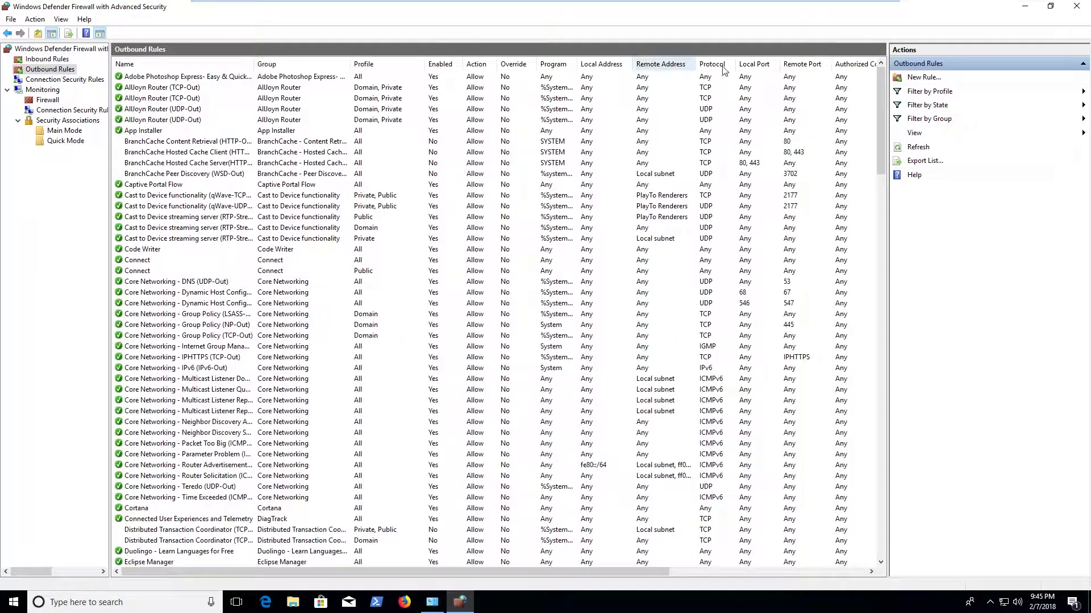
left_click(946, 79)
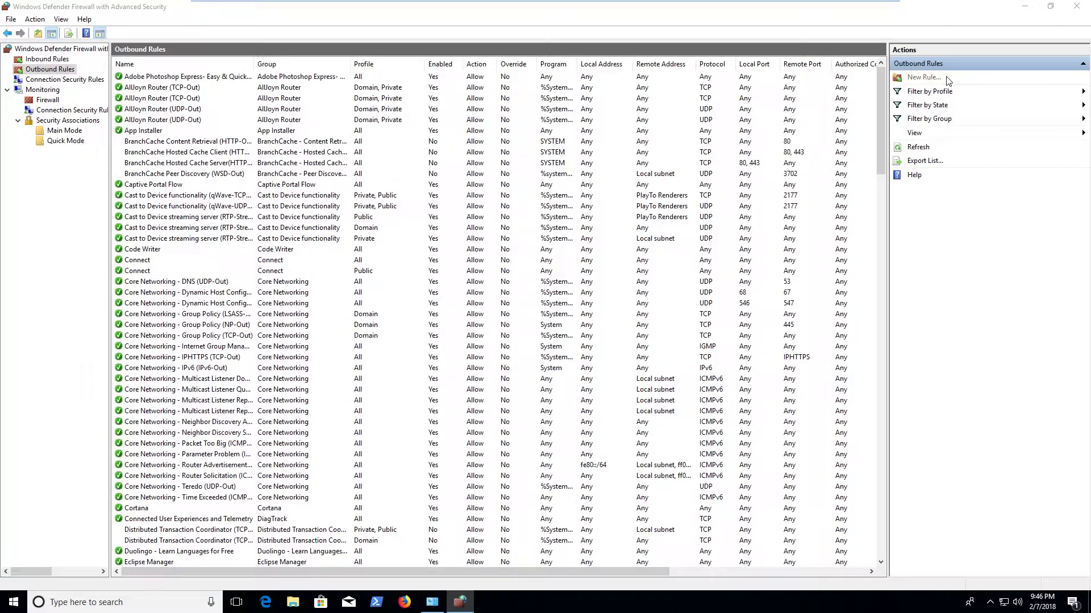
left_click_drag(216, 40, 597, 73)
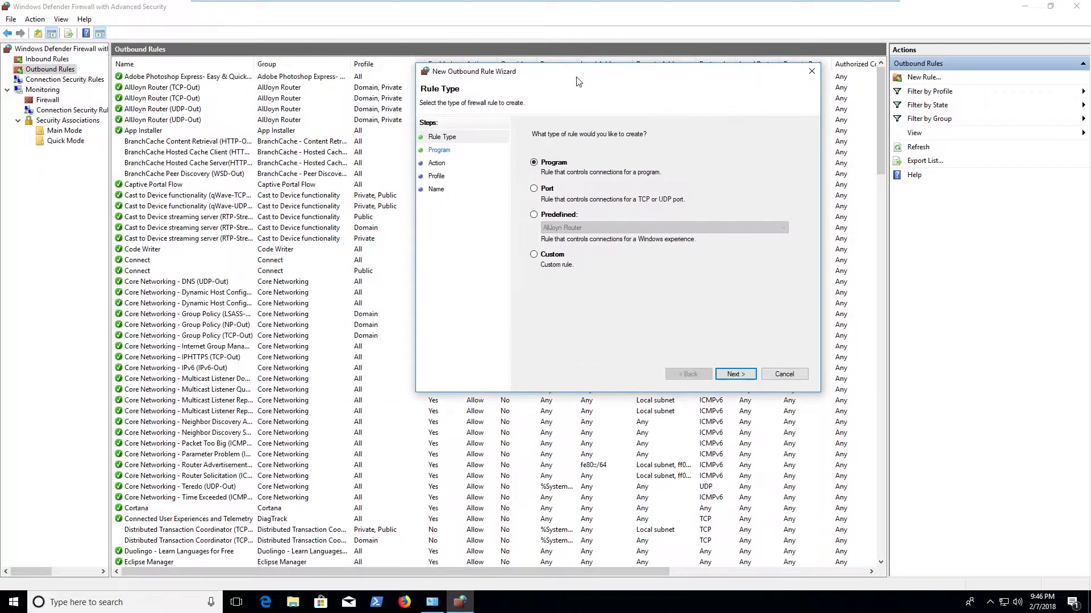
left_click(544, 191)
left_click(554, 164)
left_click(733, 374)
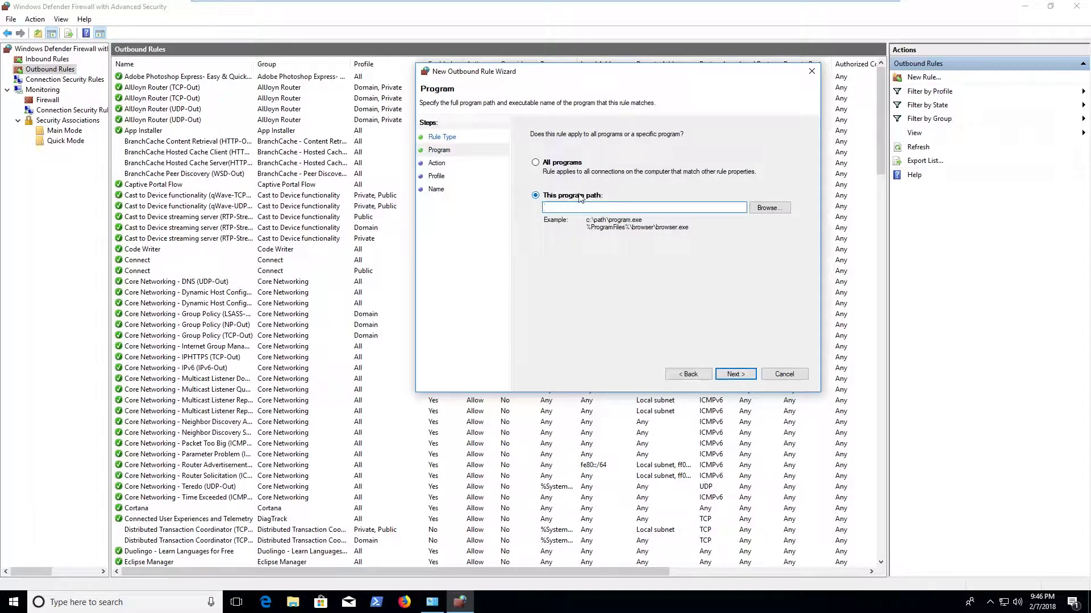
left_click(573, 164)
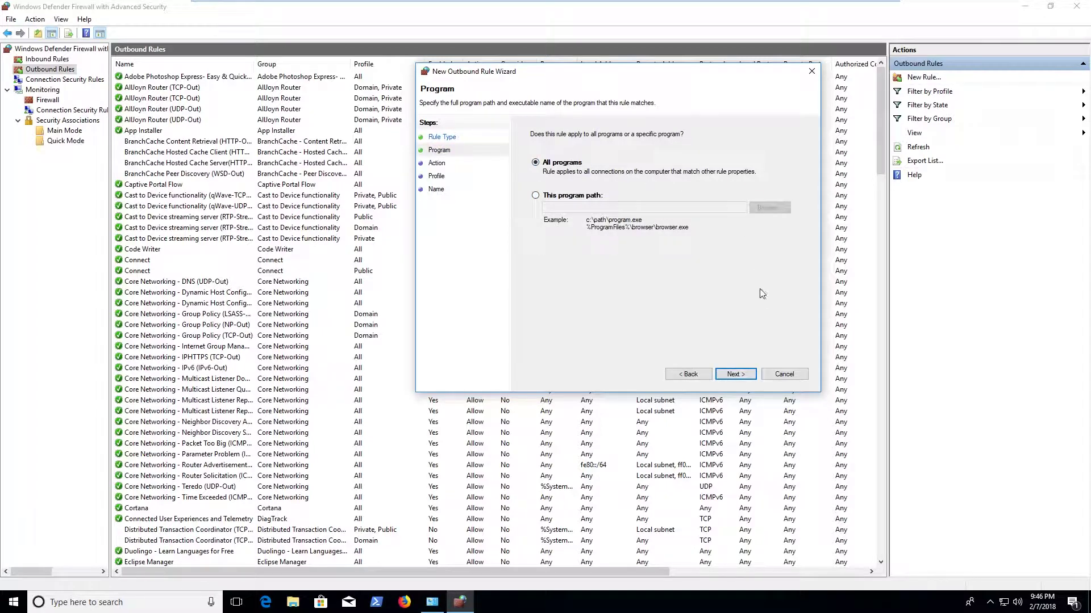
left_click(747, 374)
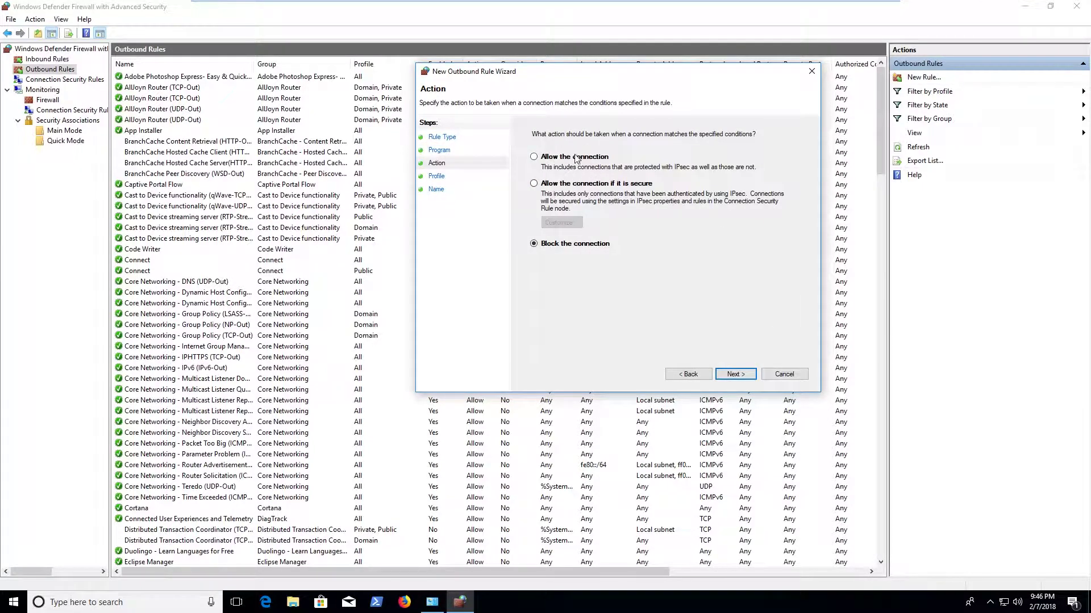
- Set the rule's action to allow the connection if it is secure and inspect its customization options without changing them
left_click(568, 245)
left_click(548, 186)
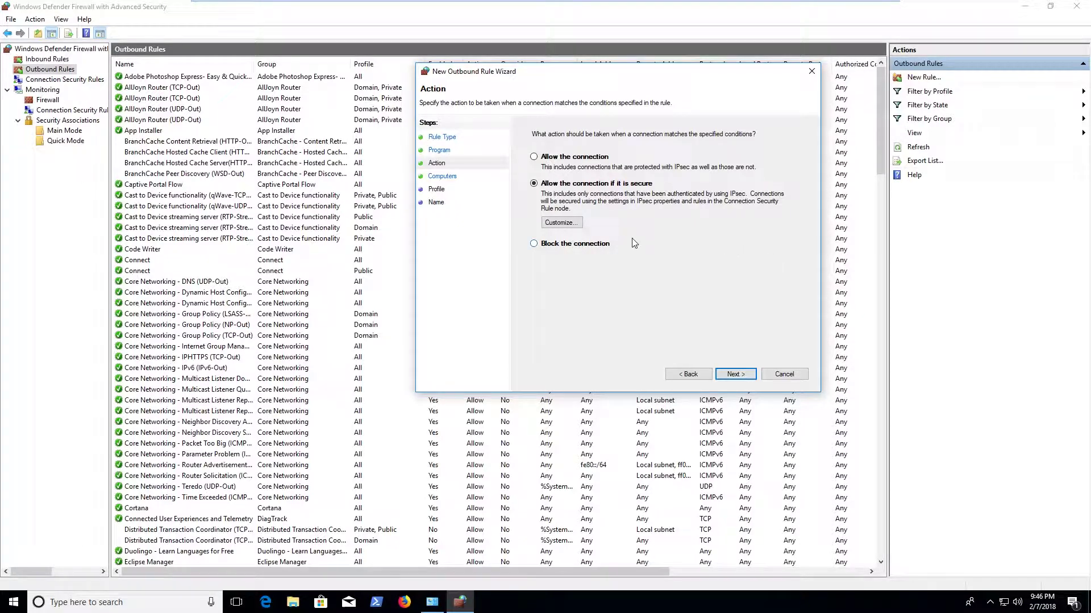
left_click(561, 223)
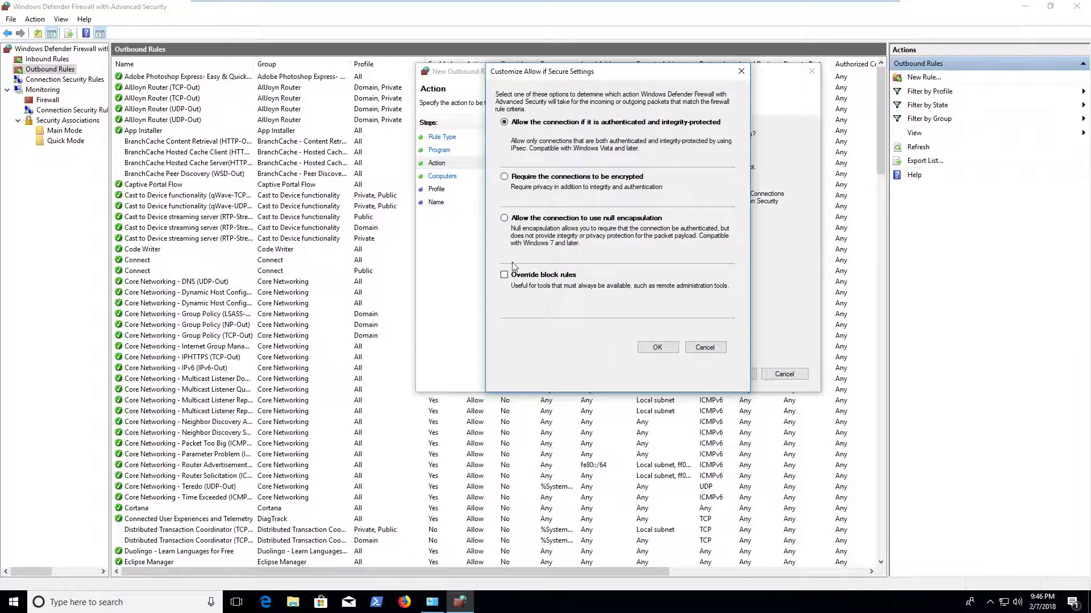
left_click(720, 351)
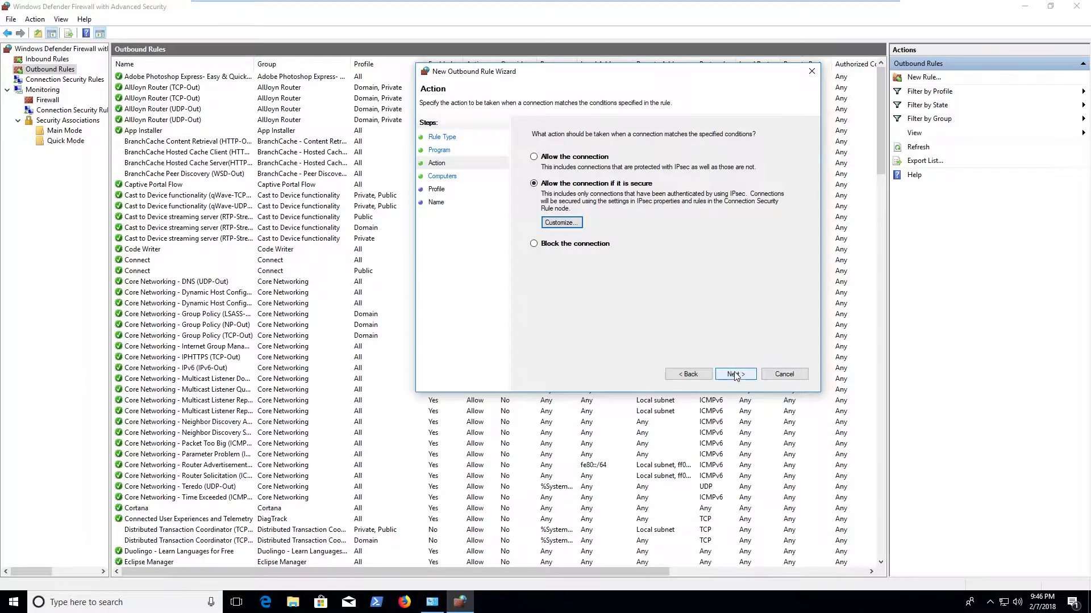
- Review the outbound rule's Computers and Profile pages, and close the wizard and the Windows Defender Firewall window without creating a rule
left_click(736, 375)
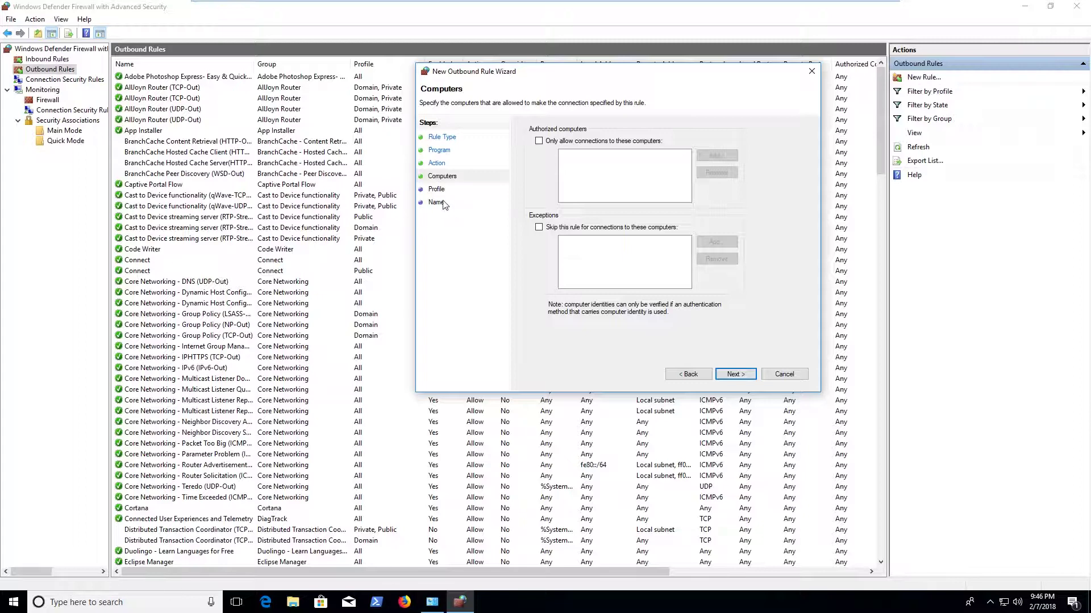
left_click(751, 375)
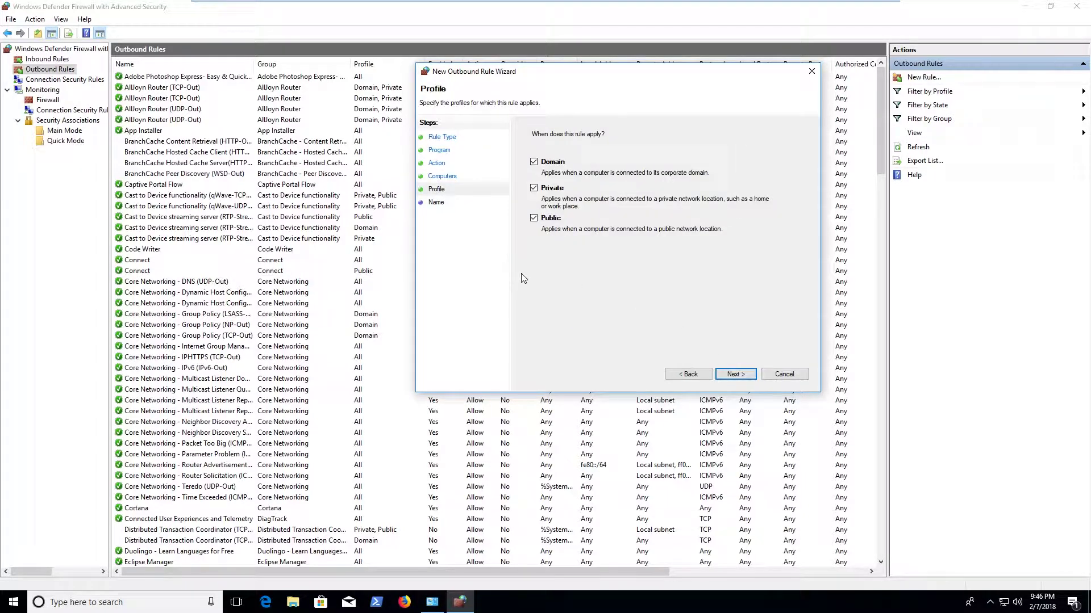
left_click(736, 375)
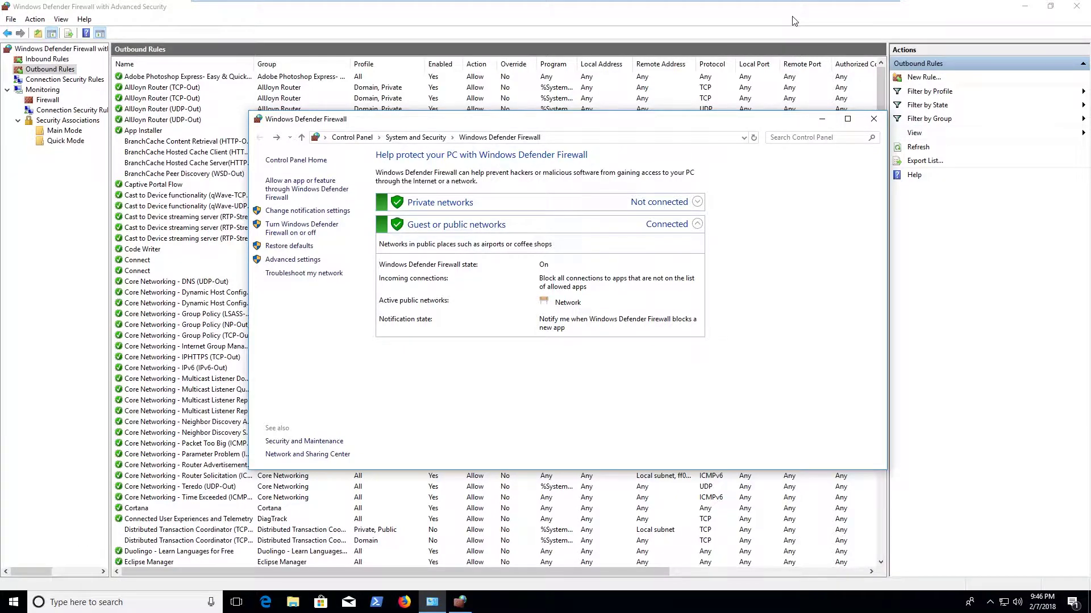
left_click(873, 119)
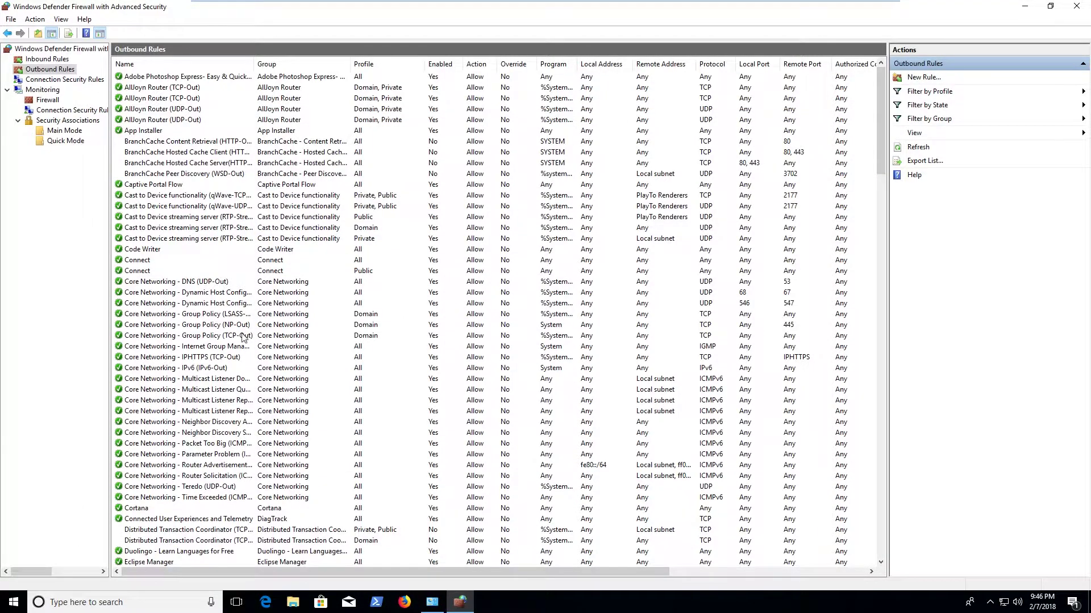
- Browse the outbound rules and examine the ports of the BranchCache rules, ending on BranchCache Hosted Cache Server (HTTP-Out)
scroll(263, 327, "down", 20)
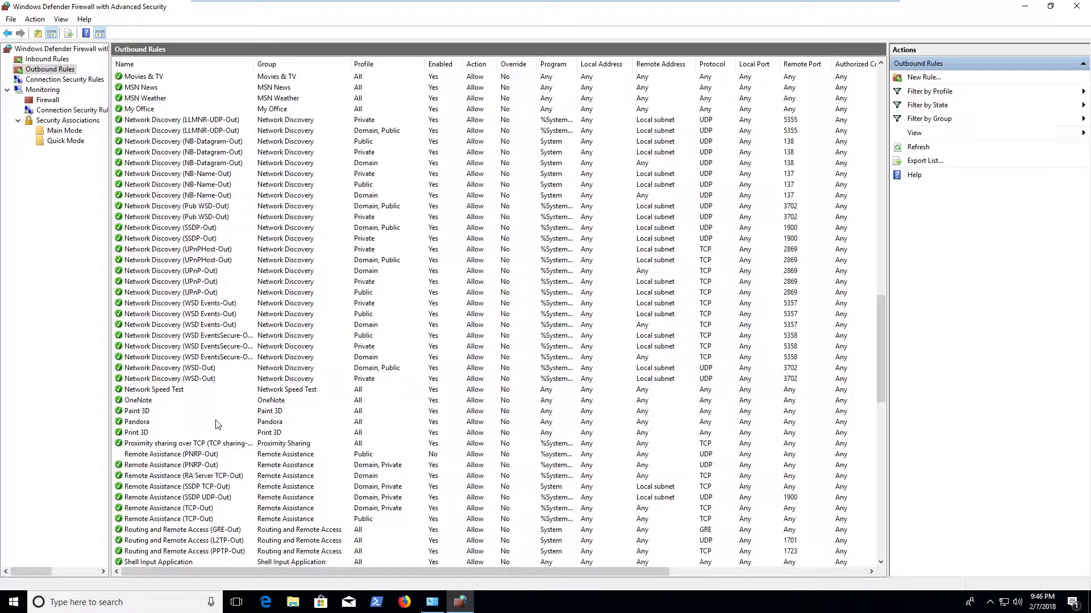
scroll(217, 425, "up", 20)
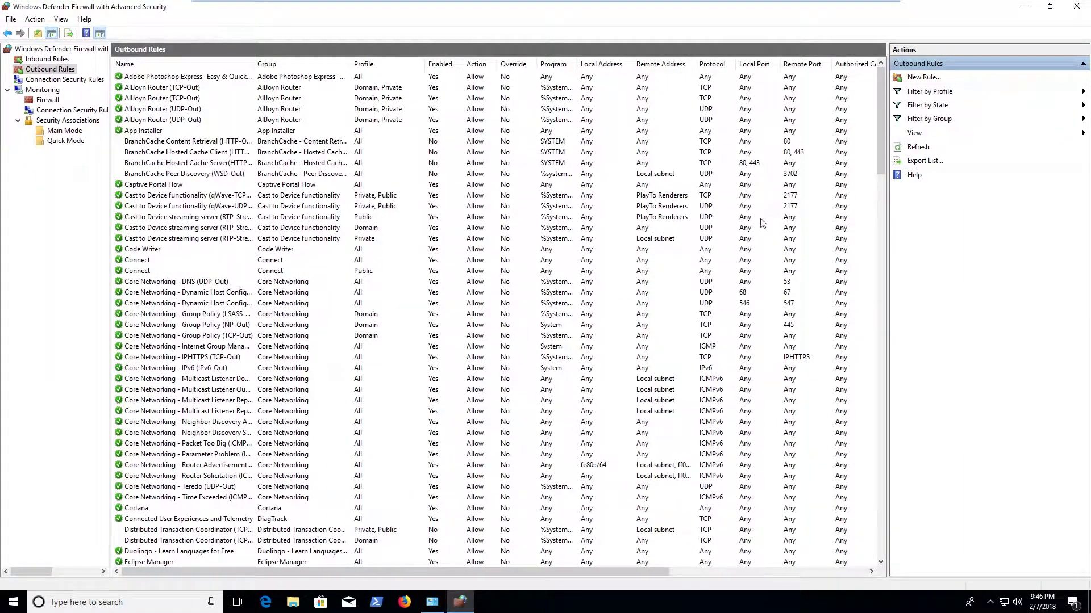
left_click(220, 164)
left_click(802, 151)
left_click(799, 142)
left_click(804, 152)
left_click(811, 162)
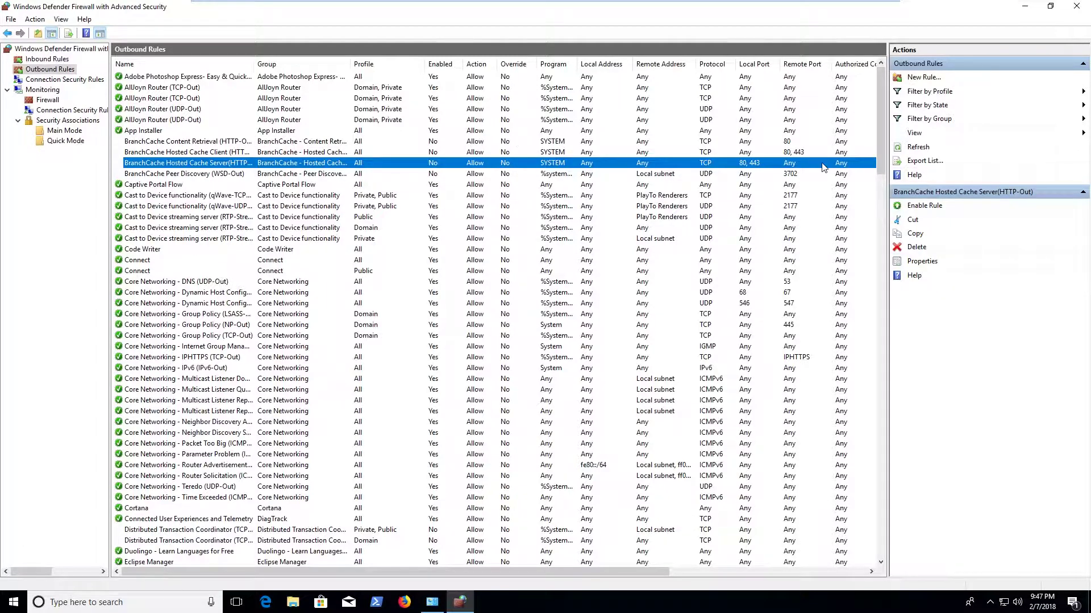
- Examine the inbound BranchCache Content Retrieval and Hosted Cache Server rules, and browse the inbound list down to the remote management rules
left_click(51, 58)
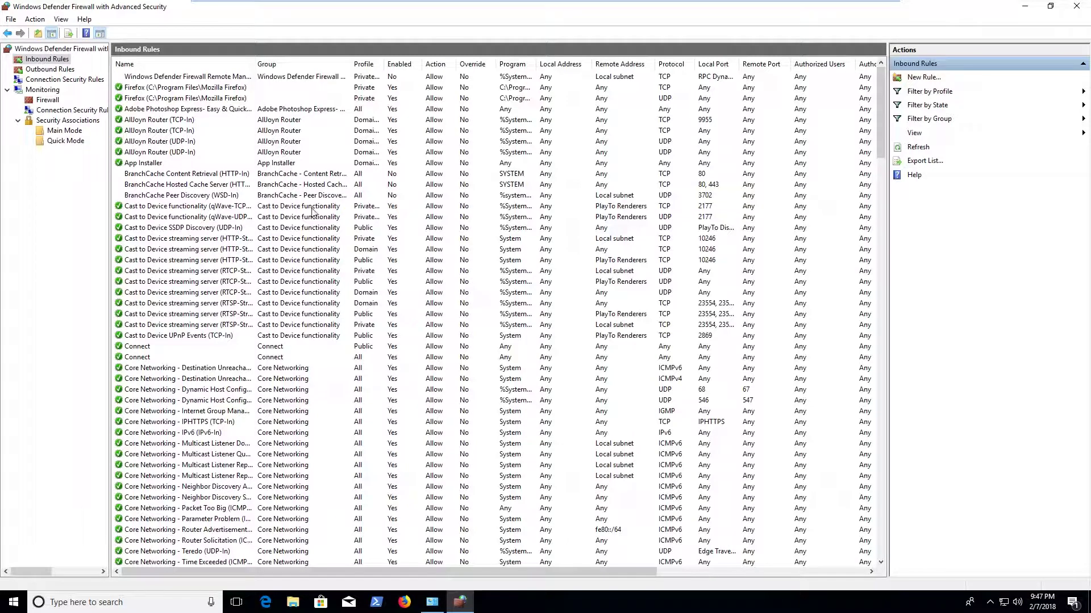
left_click(247, 174)
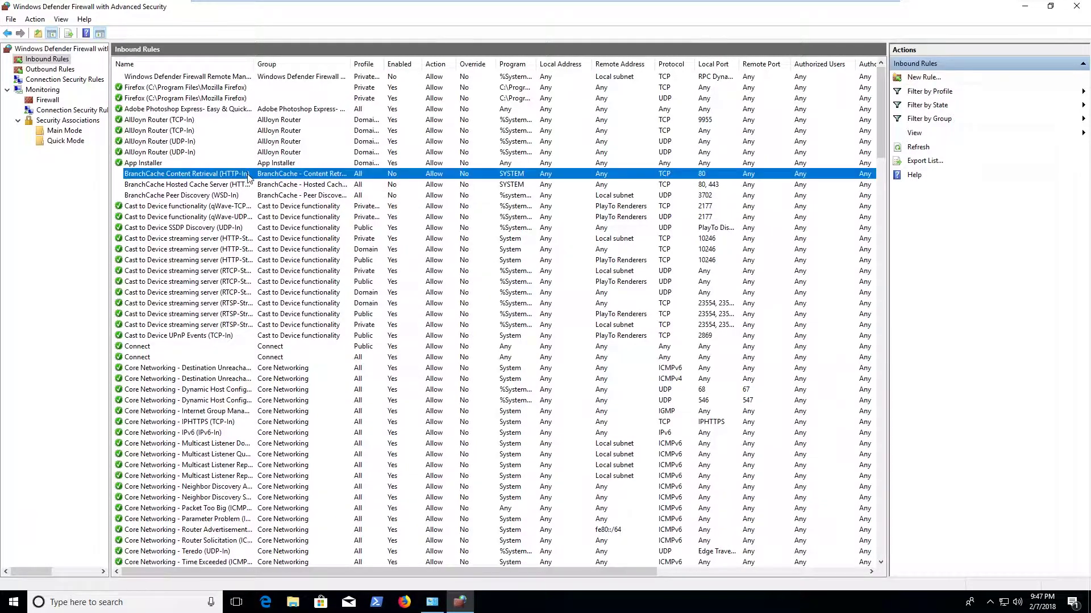
left_click(246, 185)
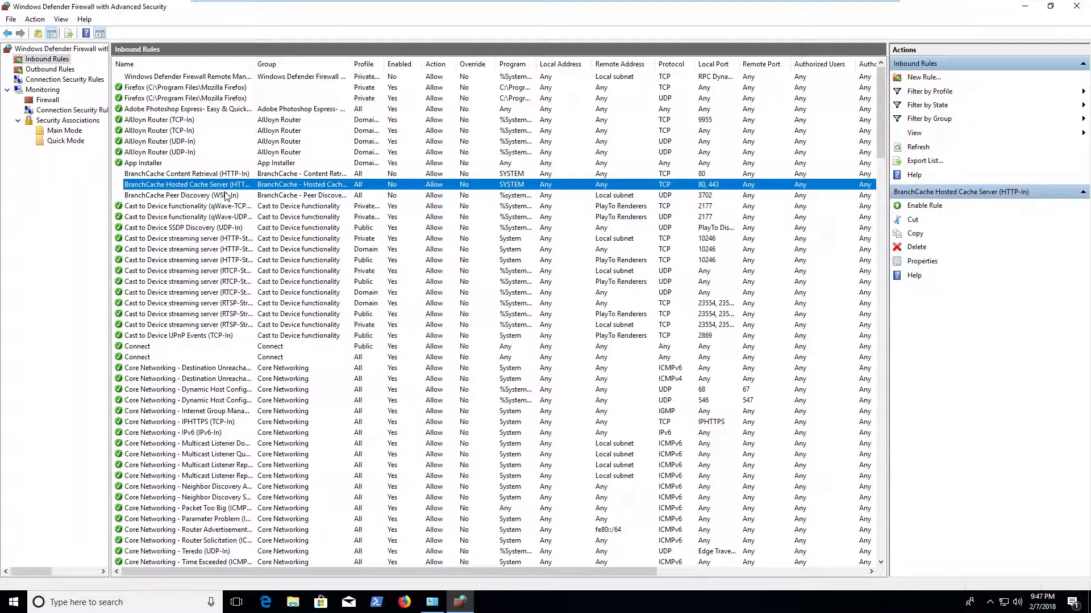
scroll(287, 335, "down", 20)
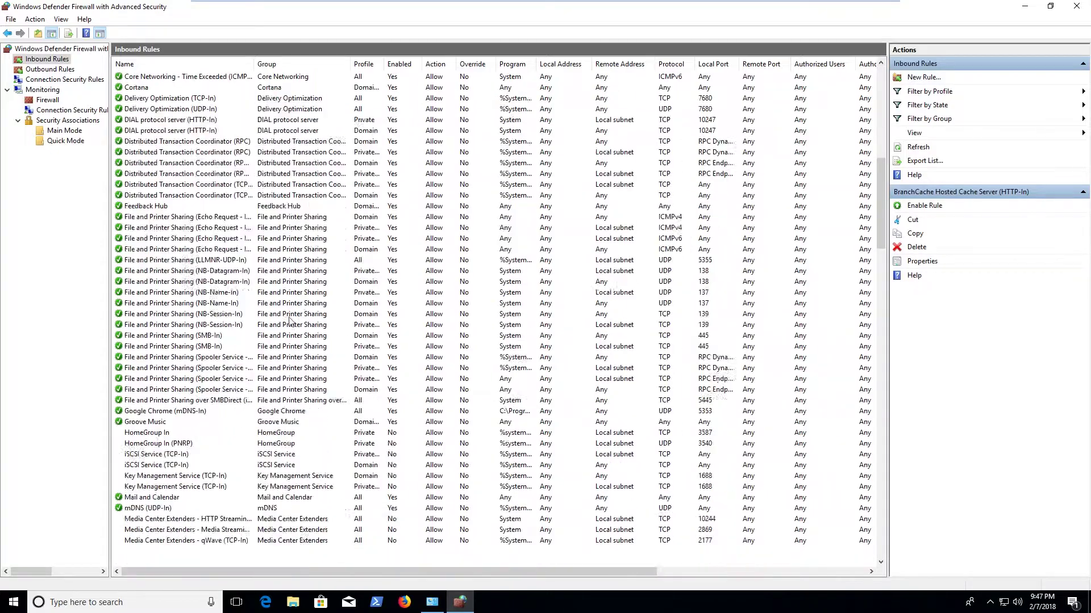
scroll(287, 335, "up", 20)
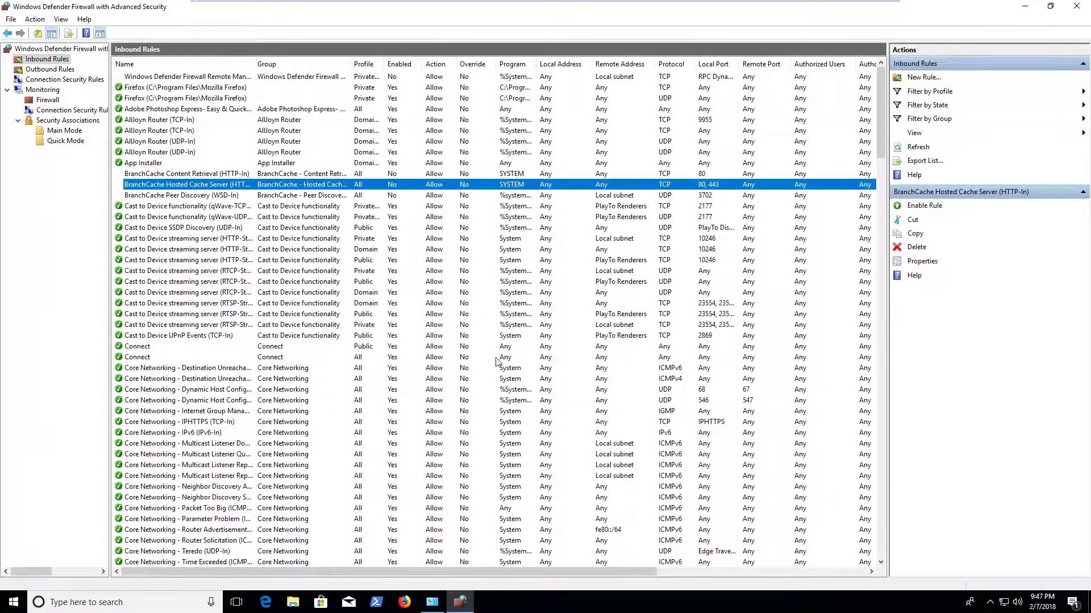
scroll(571, 343, "down", 20)
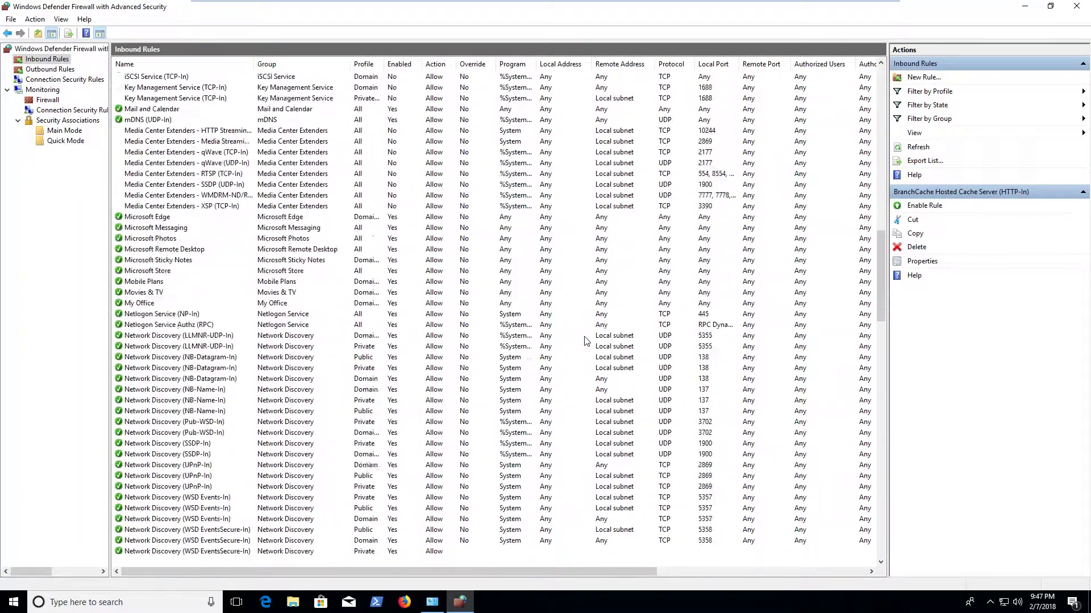
scroll(571, 344, "down", 7)
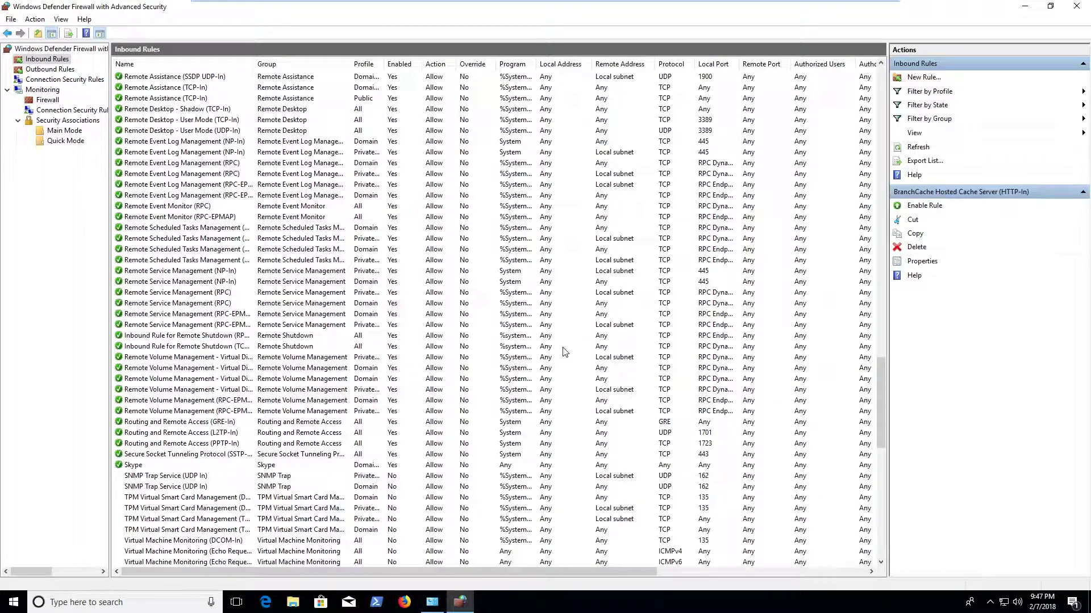
scroll(576, 333, "up", 3)
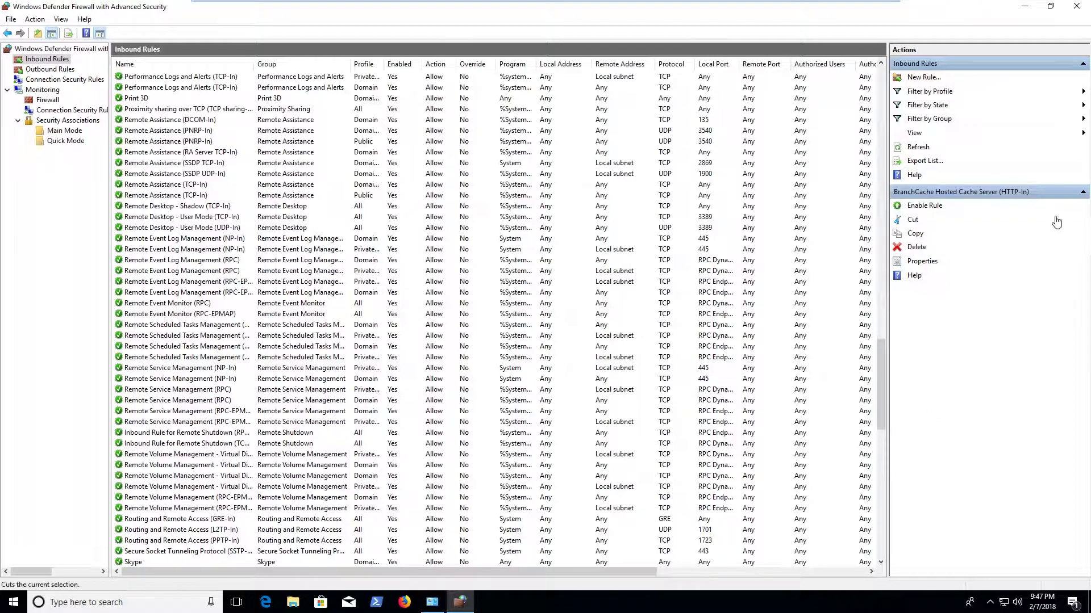
- Start a new inbound port rule that blocks connections on specific local TCP port 23484 for the Domain, Private and Public profiles
left_click(945, 80)
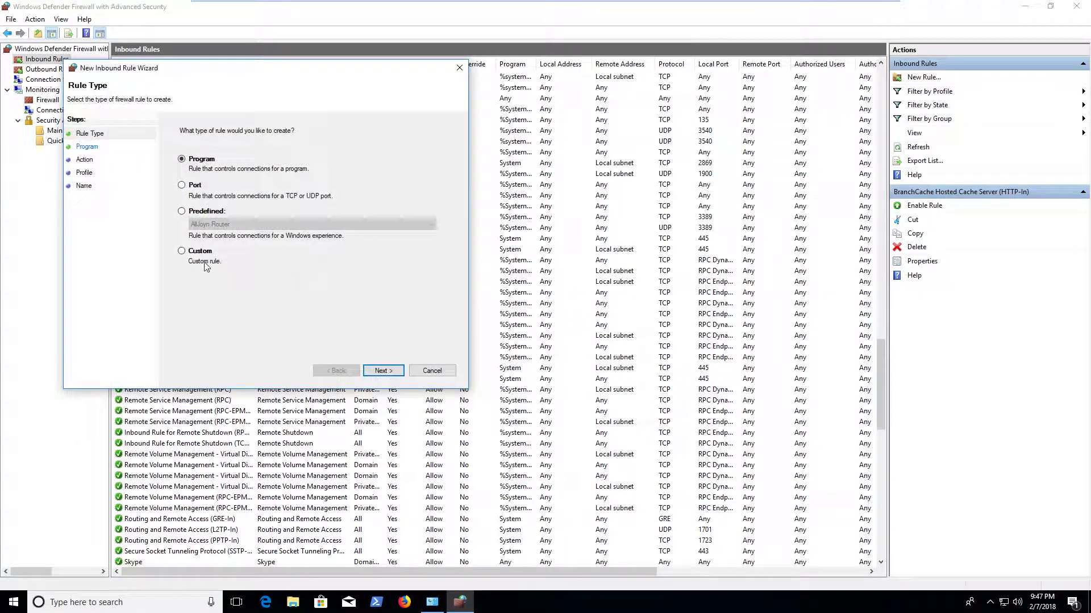
left_click(182, 186)
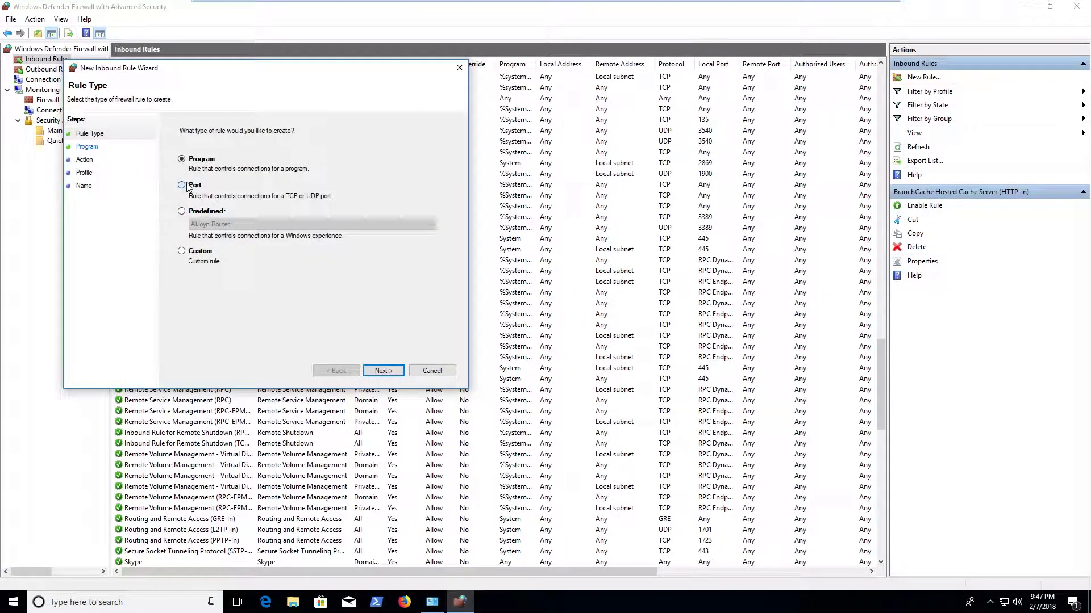
left_click(380, 370)
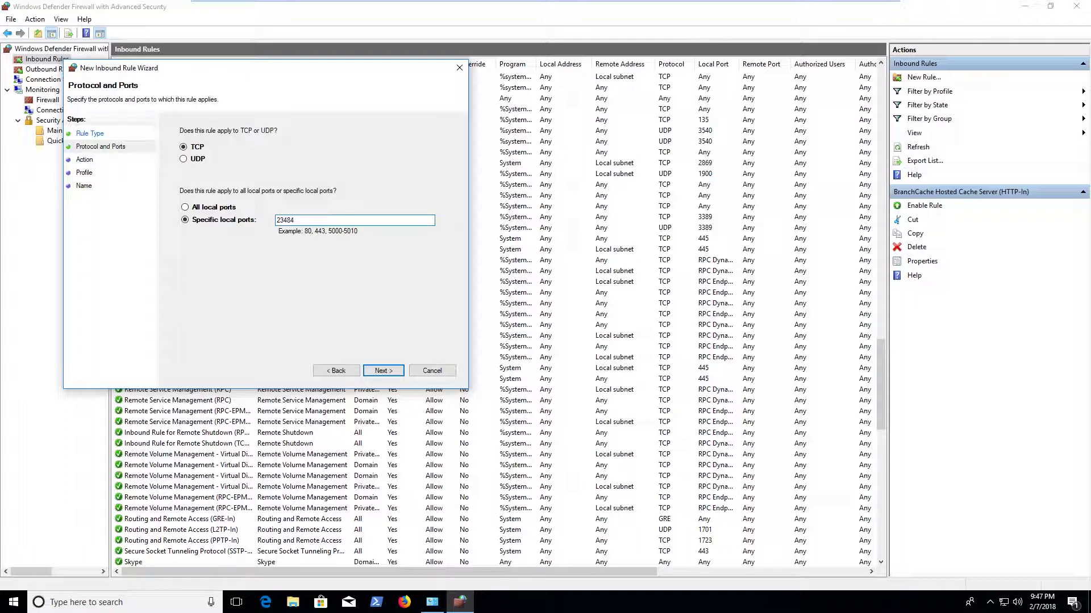
left_click(384, 373)
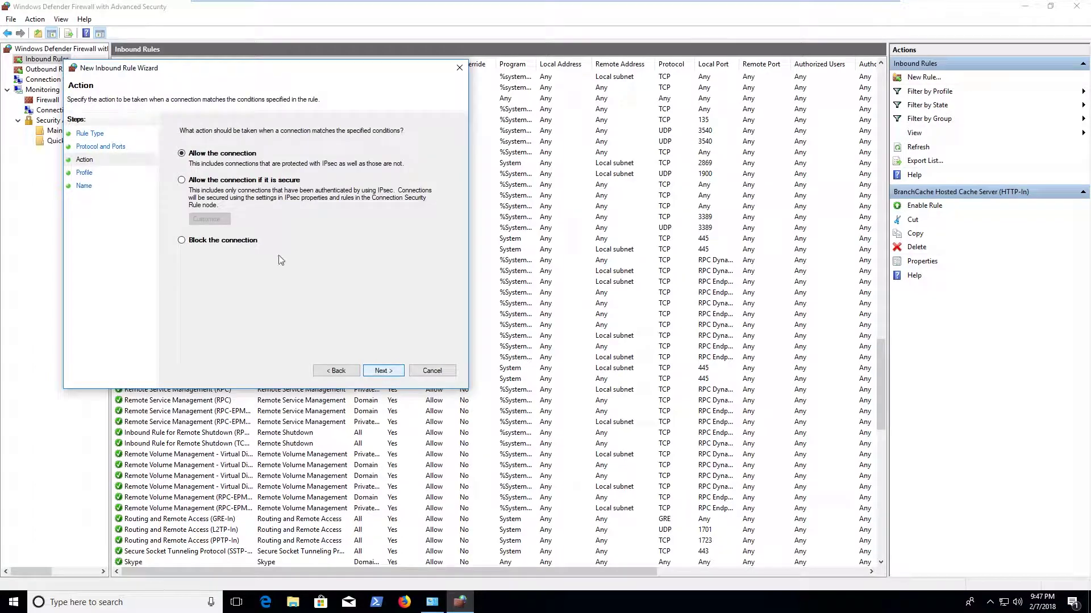
left_click(392, 371)
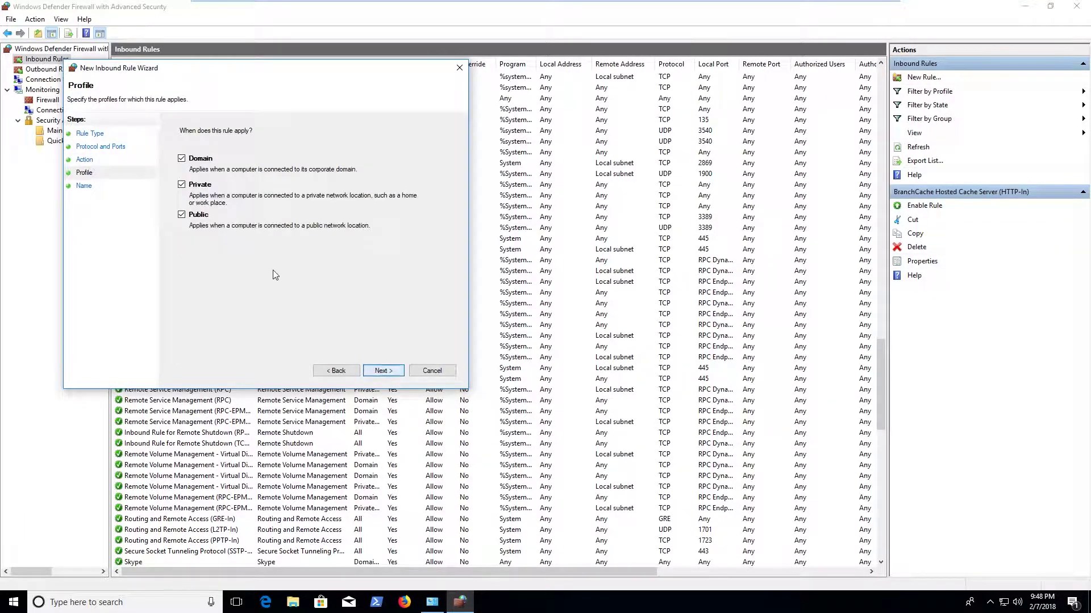
left_click(391, 372)
- Name the rule "Block this Random Port", add a description saying it is a random port being blocked, and create the rule
type("Block this Rando")
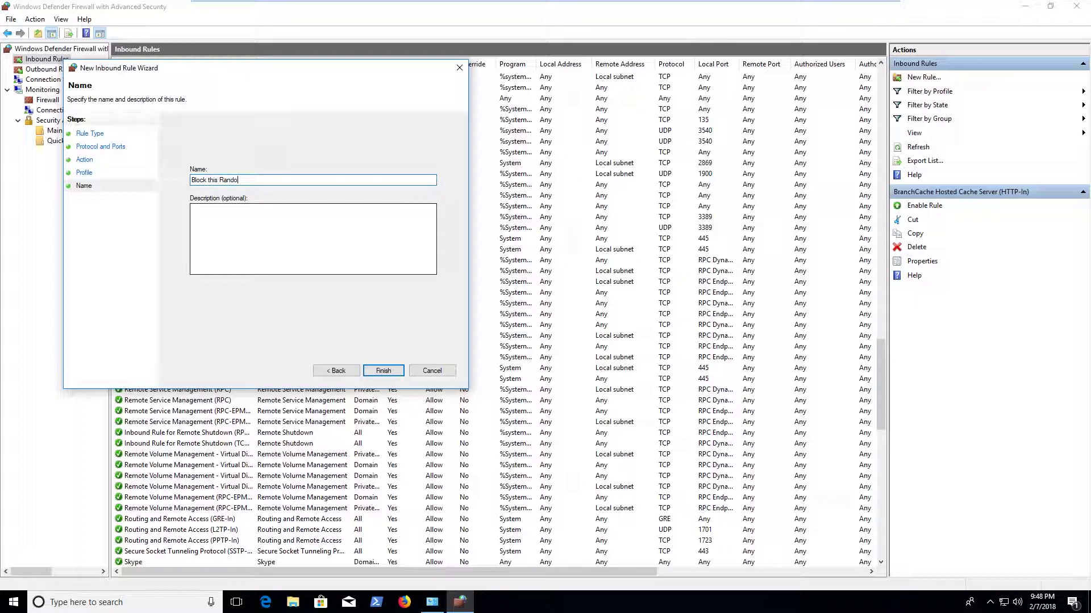
type("m Prot")
key("BackSpace")
key("BackSpace")
key("BackSpace")
type("ort")
key("Tab")
type("This is a rea")
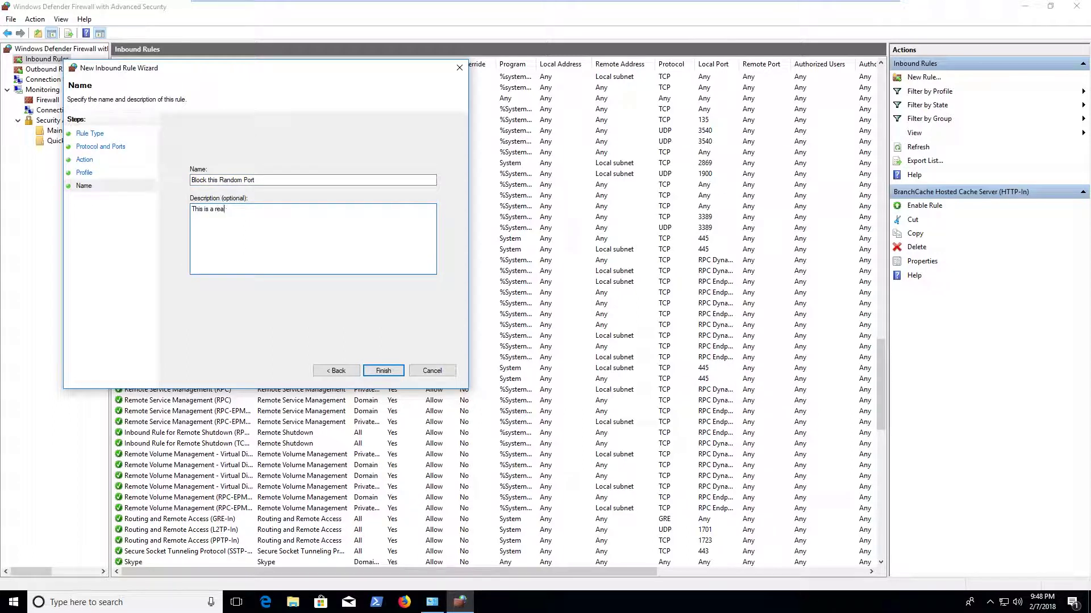
type("ndom port aht")
type("locking.")
left_click(383, 370)
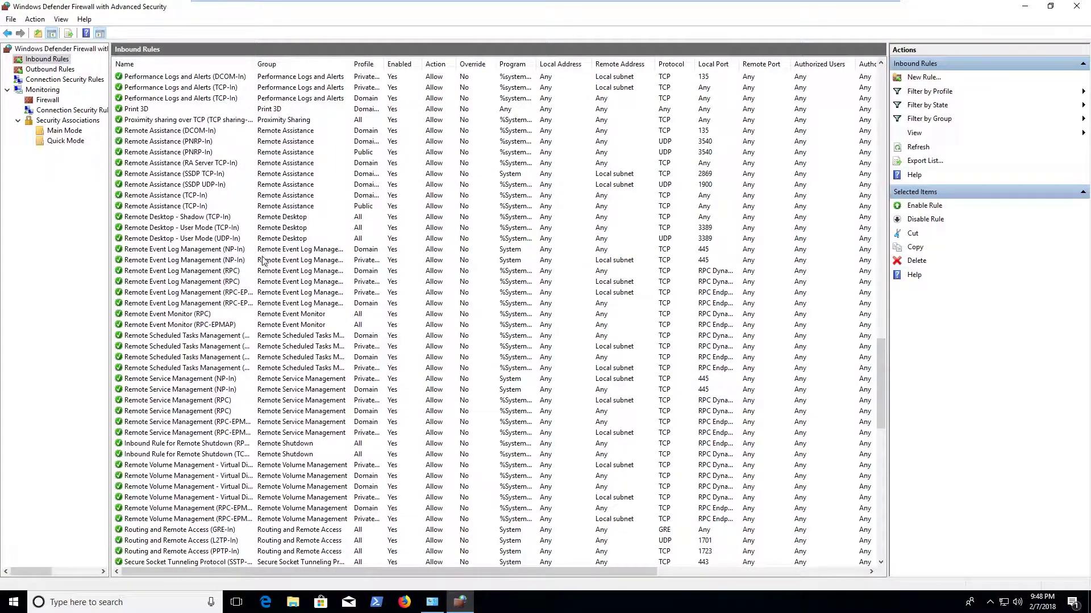
- Locate the Block this Random Port rule in the inbound rules list and select it alone
scroll(176, 341, "down", 8)
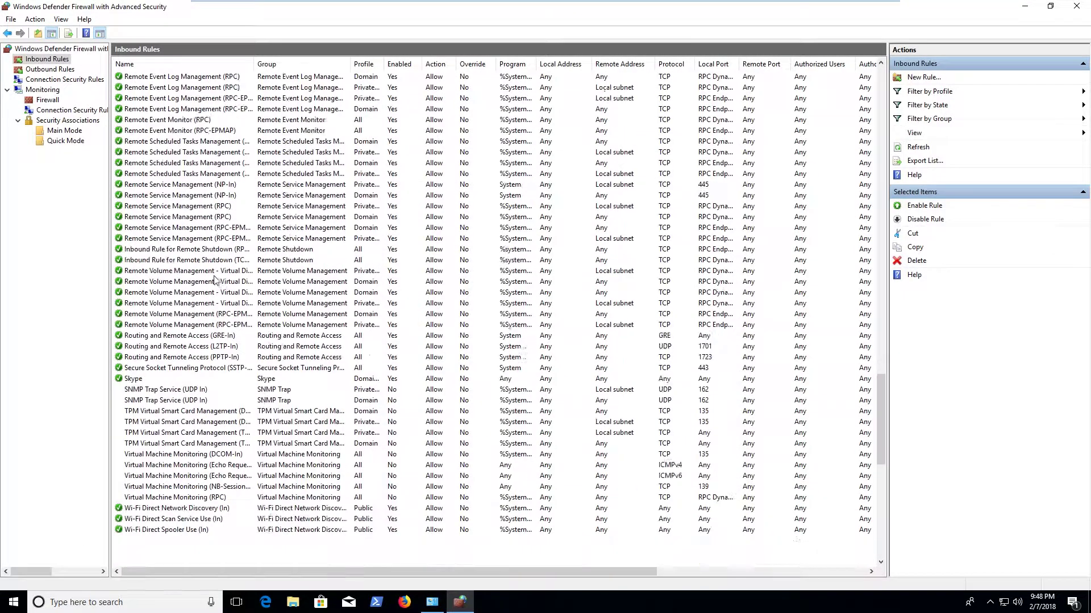
scroll(190, 293, "down", 13)
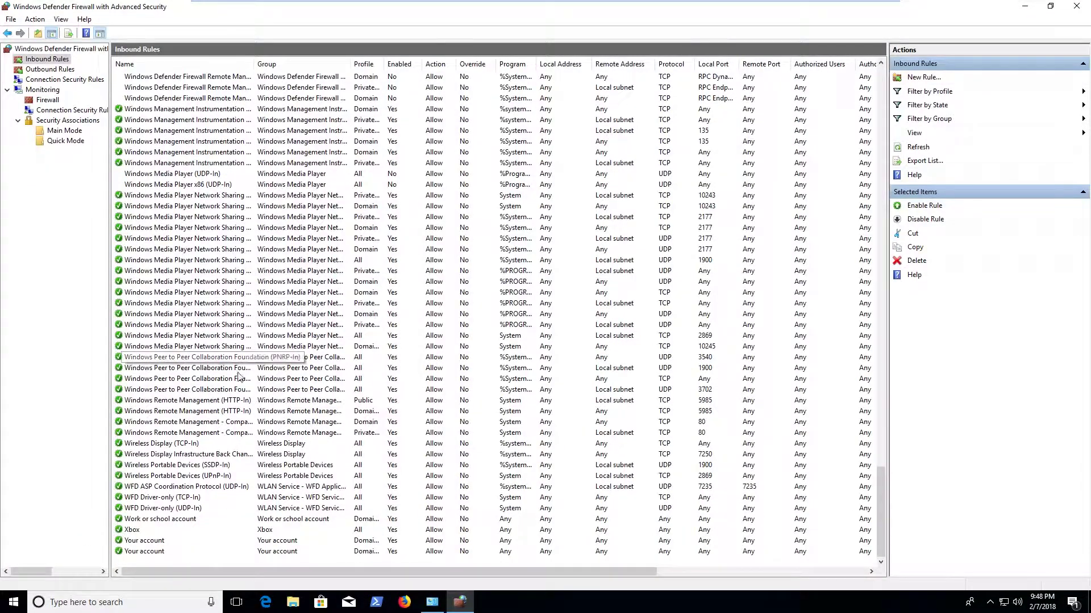
scroll(289, 102, "up", 13)
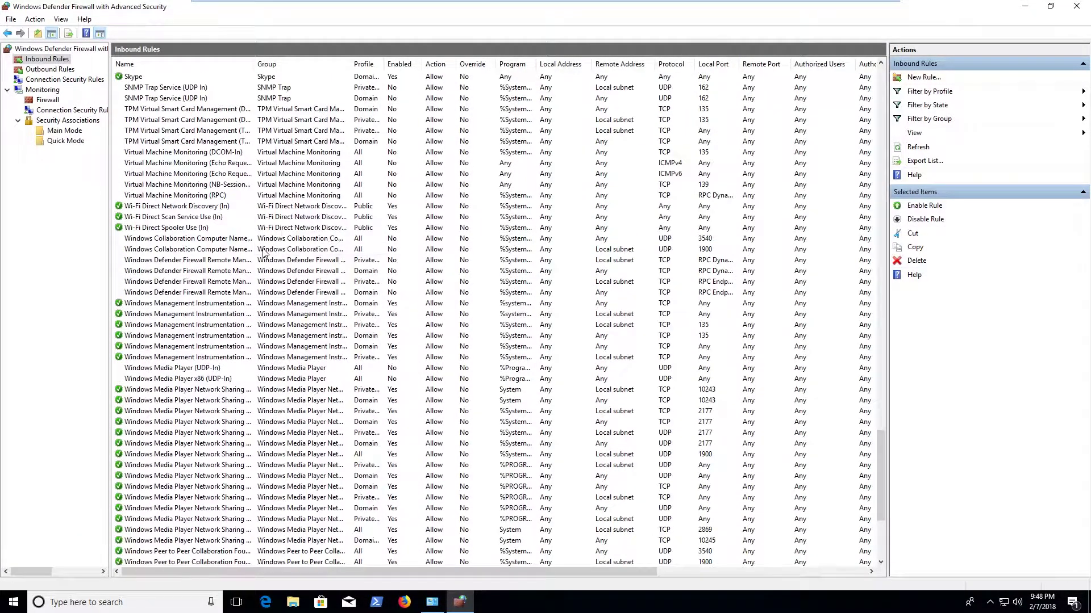
scroll(228, 223, "up", 20)
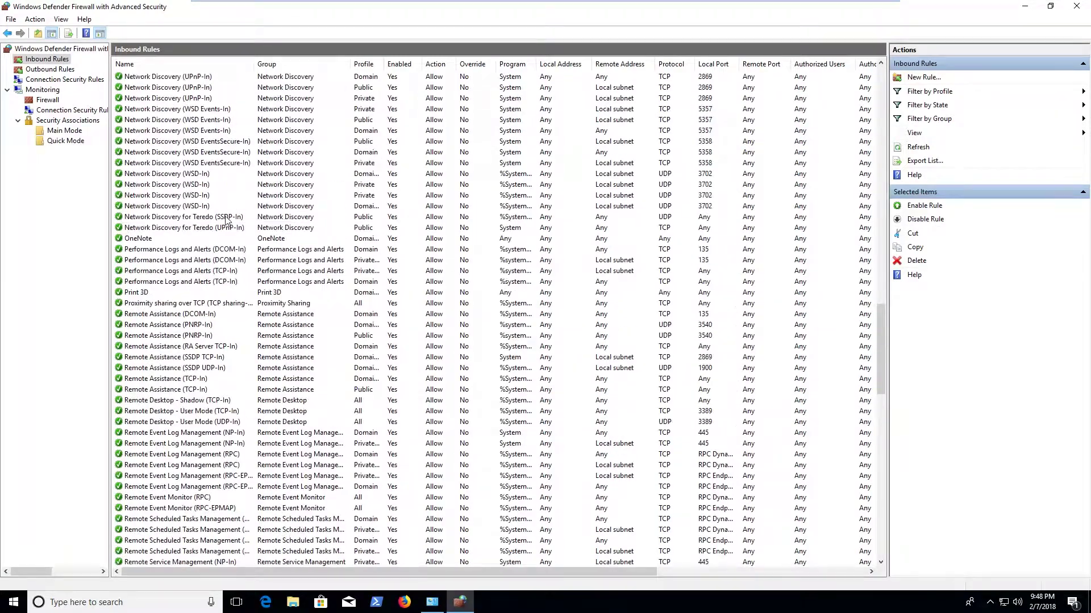
scroll(218, 209, "up", 20)
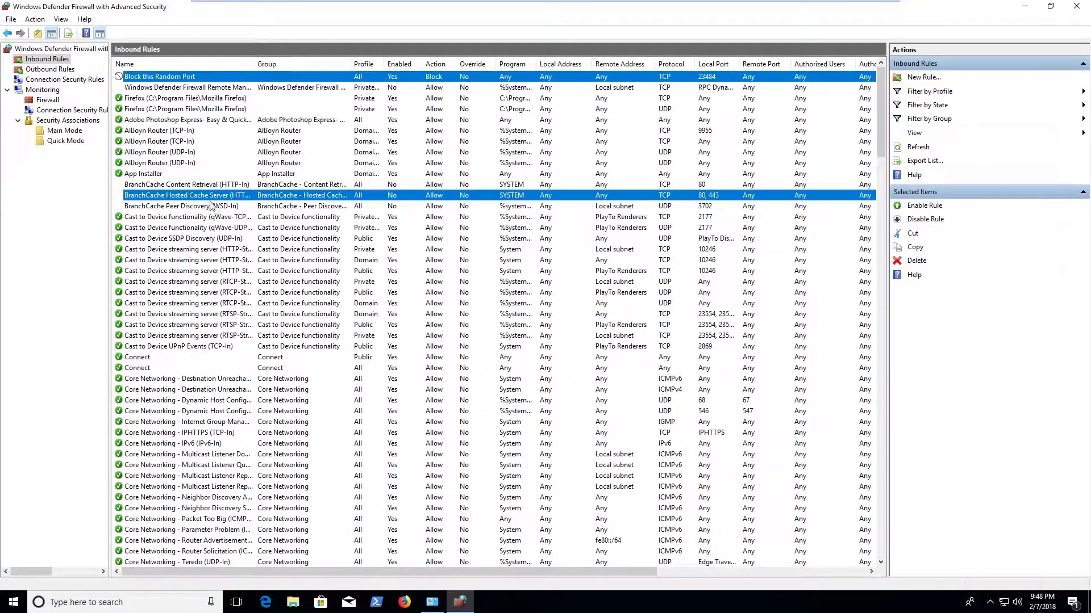
left_click(176, 77)
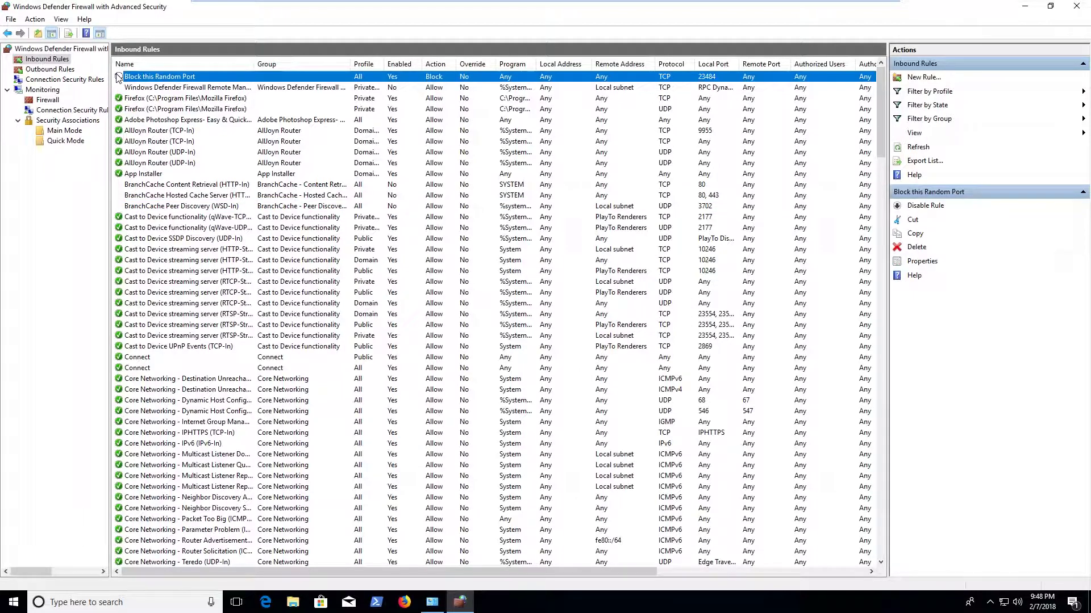